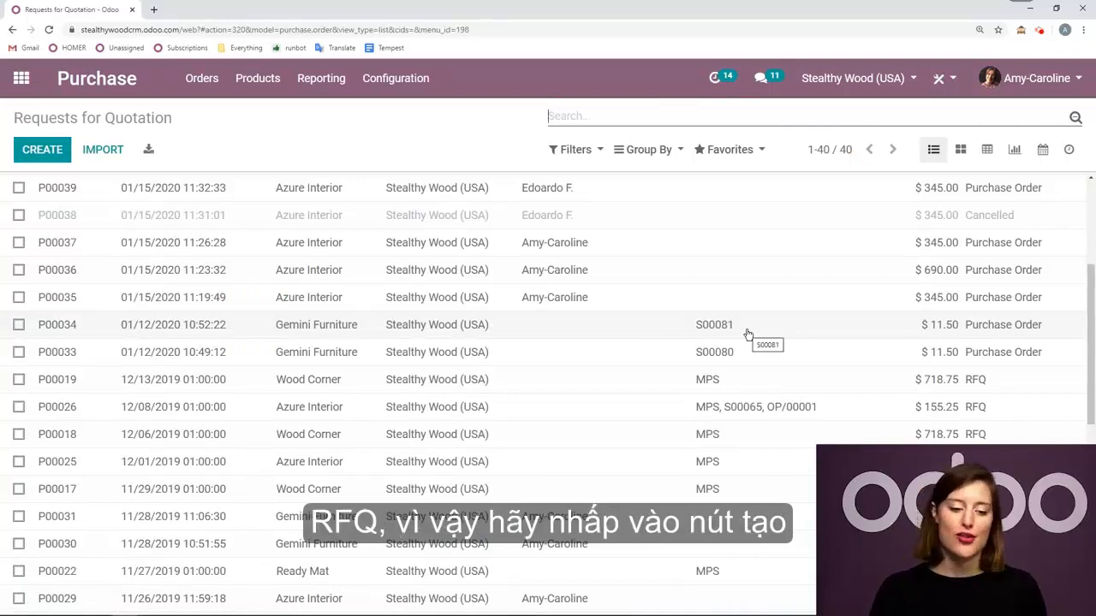
Create a new request for quotation with Deco Addict as the vendor and acknowledge the vendor warning.
{"action": "left_click", "coordinate": [28, 154]}
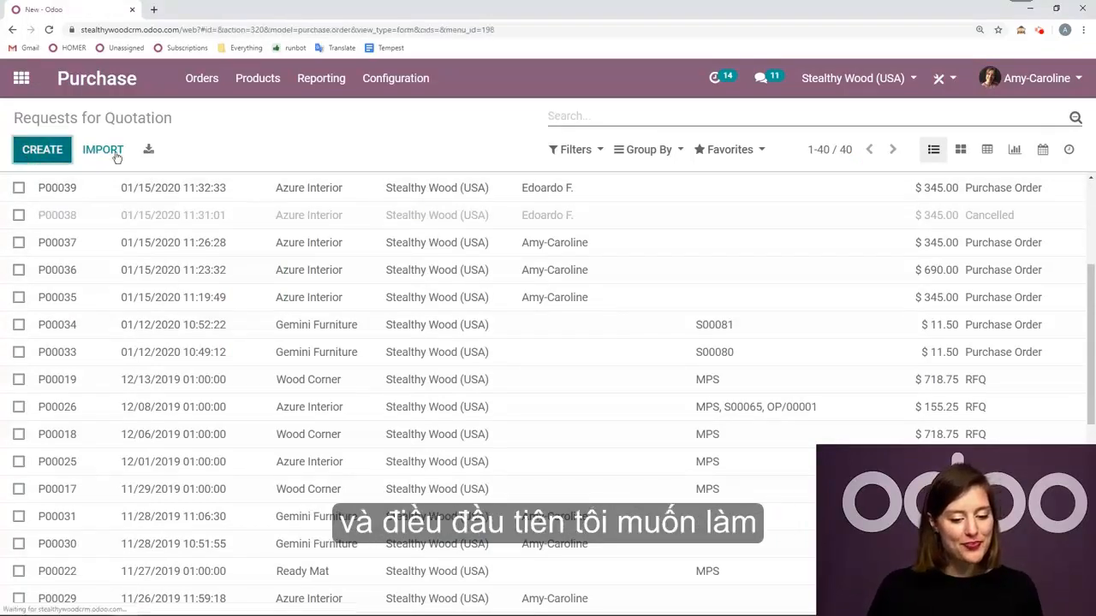
{"action": "type", "text": "deco"}
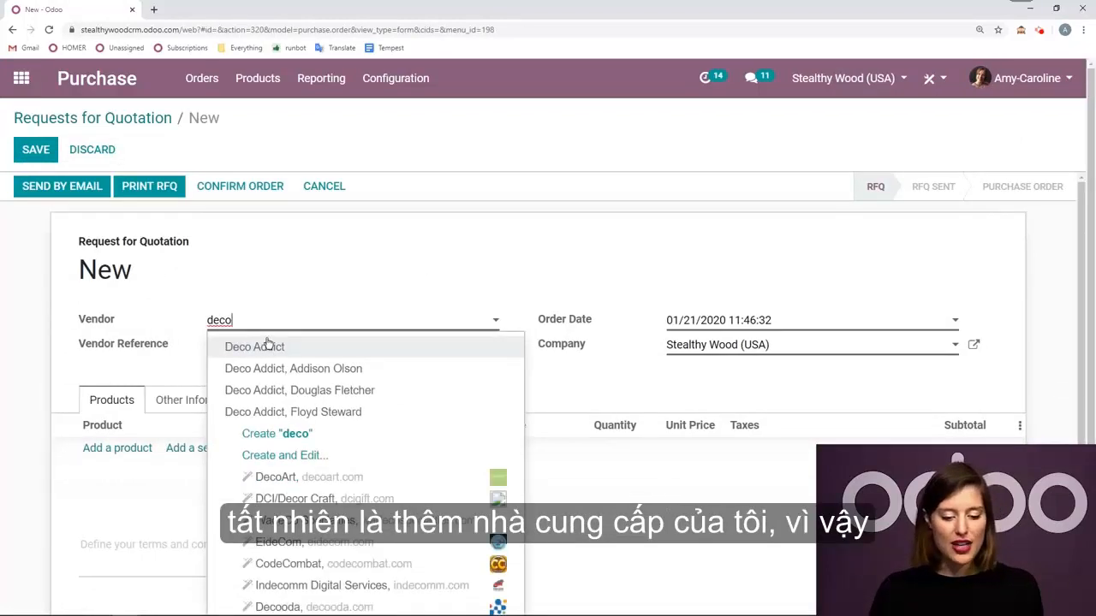
{"action": "left_click", "coordinate": [262, 343]}
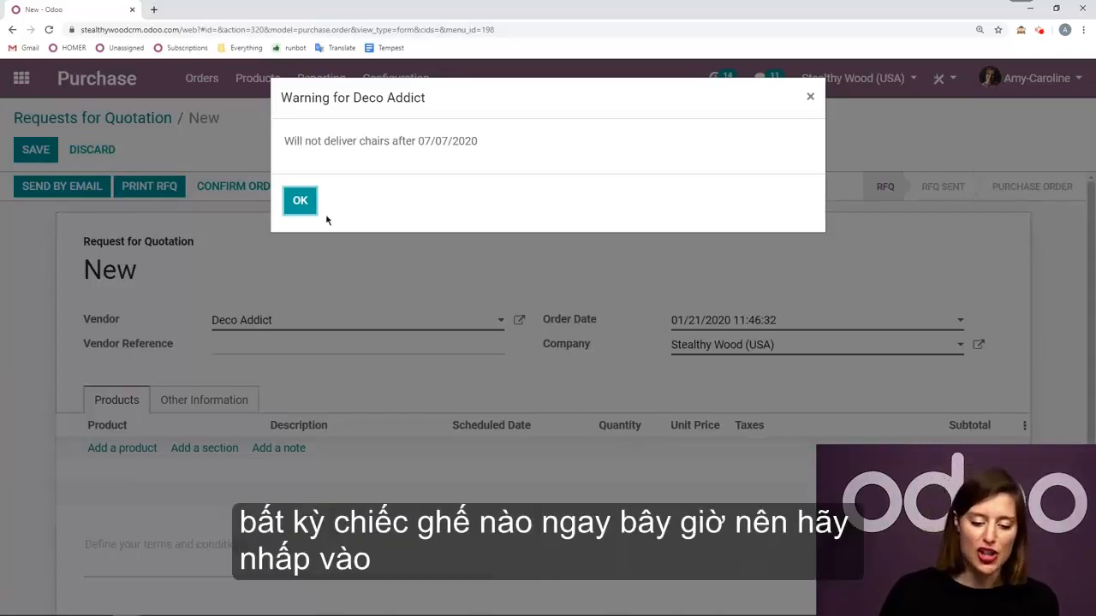
{"action": "left_click", "coordinate": [302, 199]}
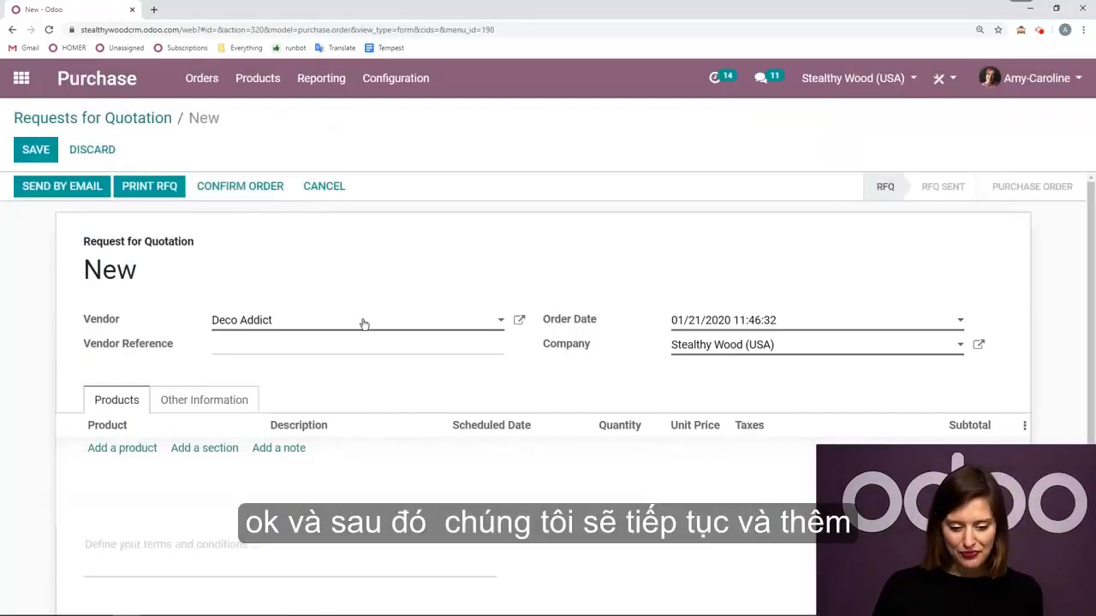
Add an Office Lamp product line to the request for quotation.
{"action": "left_click", "coordinate": [122, 449]}
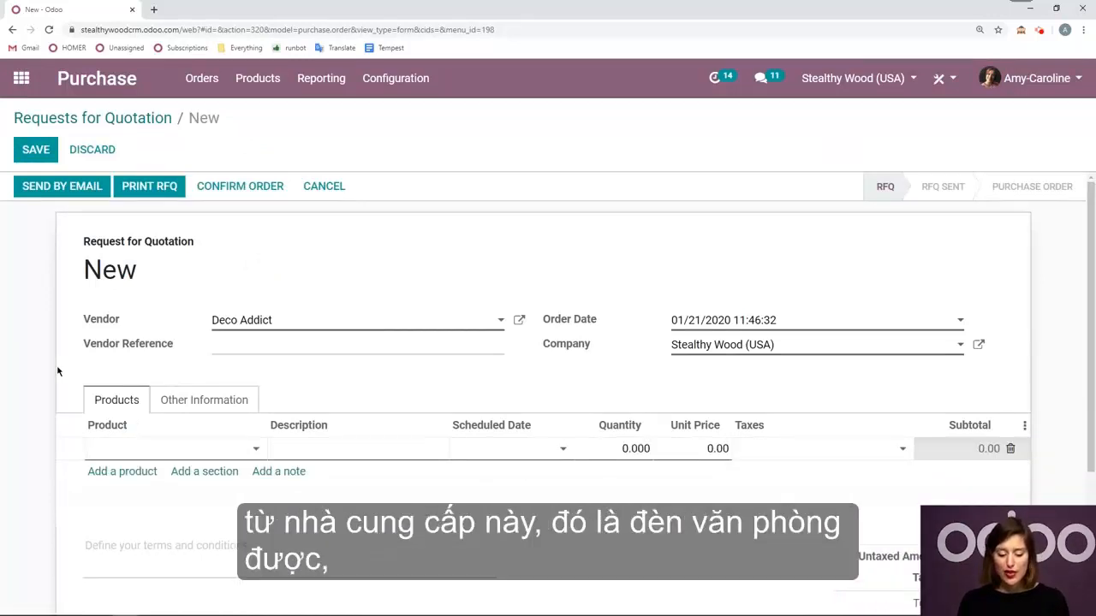
{"action": "type", "text": "office"}
{"action": "left_click", "coordinate": [141, 537]}
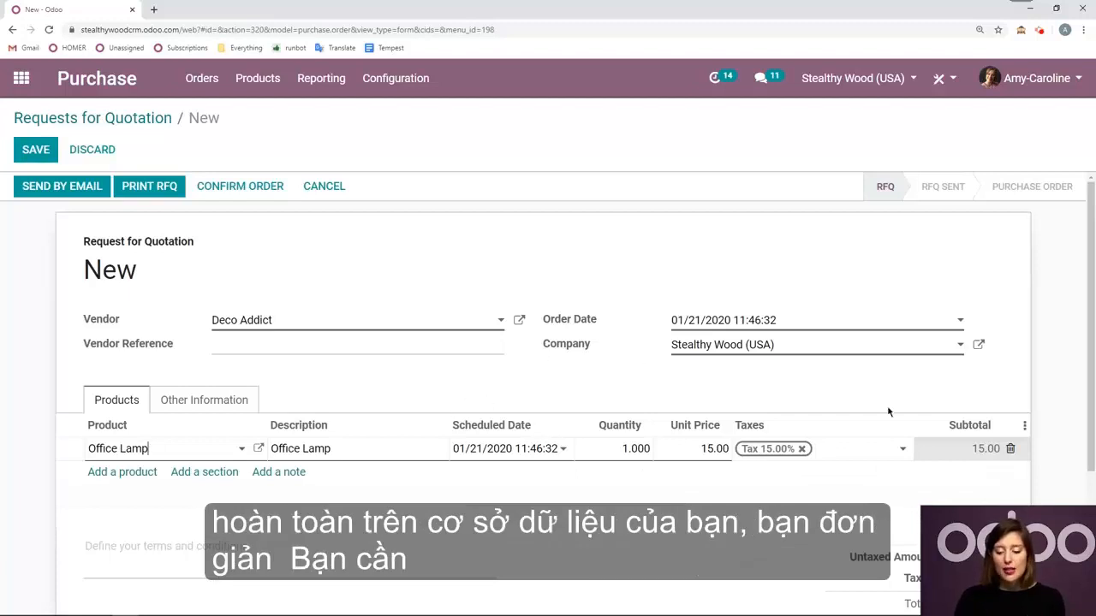
Toggle the optional Scheduled Date and Taxes columns of the product lines off and on again, leaving both shown.
{"action": "left_click", "coordinate": [1024, 430]}
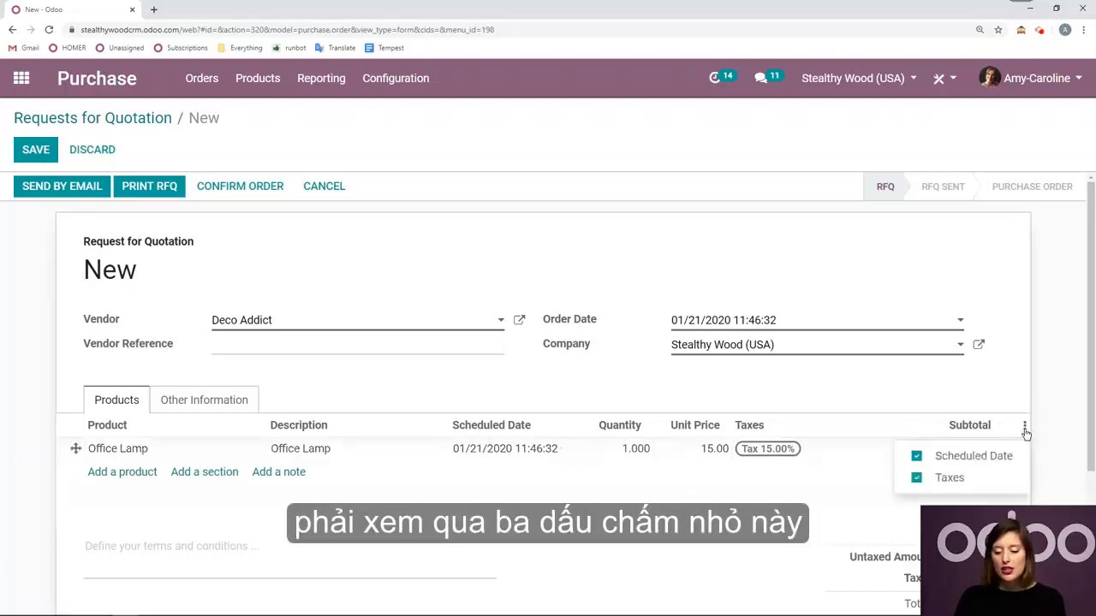
{"action": "left_click", "coordinate": [915, 456]}
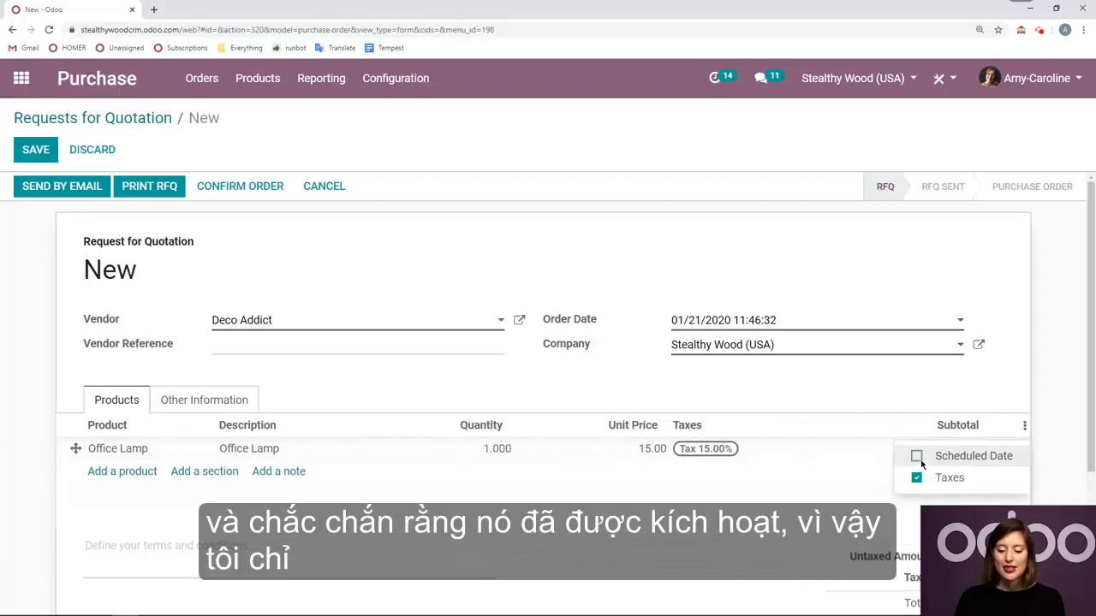
{"action": "left_click", "coordinate": [917, 457]}
{"action": "left_click", "coordinate": [915, 480]}
{"action": "left_click", "coordinate": [915, 479]}
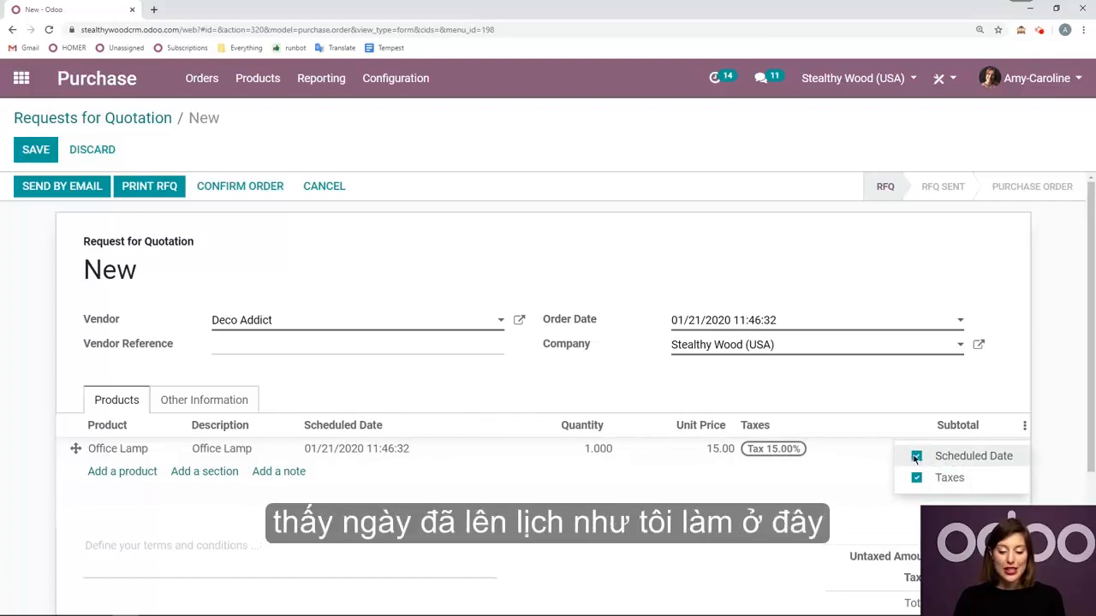
{"action": "left_click", "coordinate": [915, 457]}
{"action": "left_click", "coordinate": [1025, 425]}
{"action": "left_click", "coordinate": [1024, 426]}
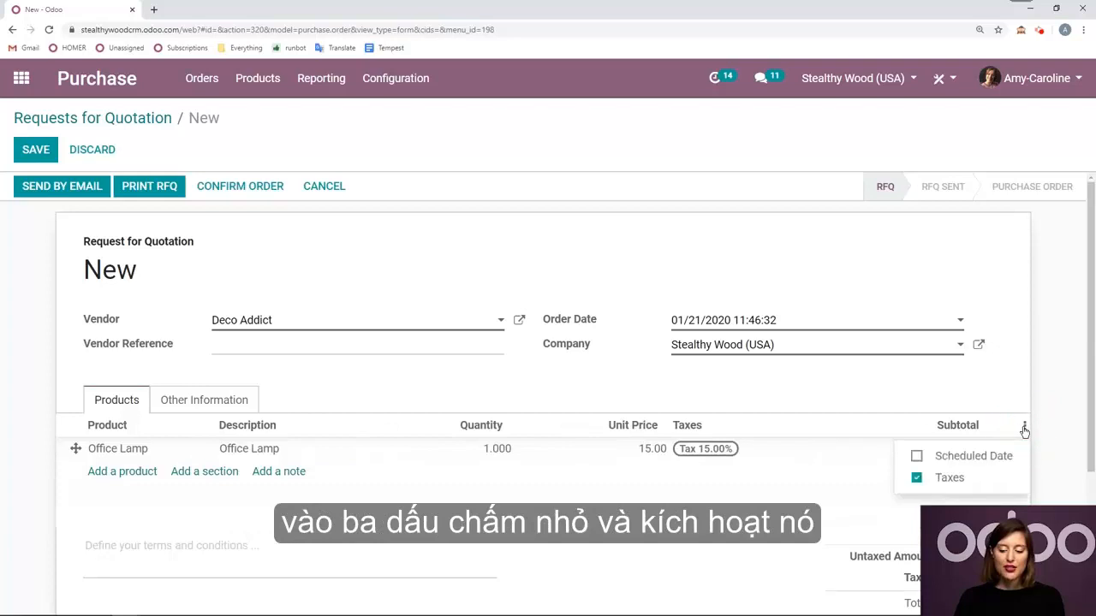
{"action": "left_click", "coordinate": [916, 456]}
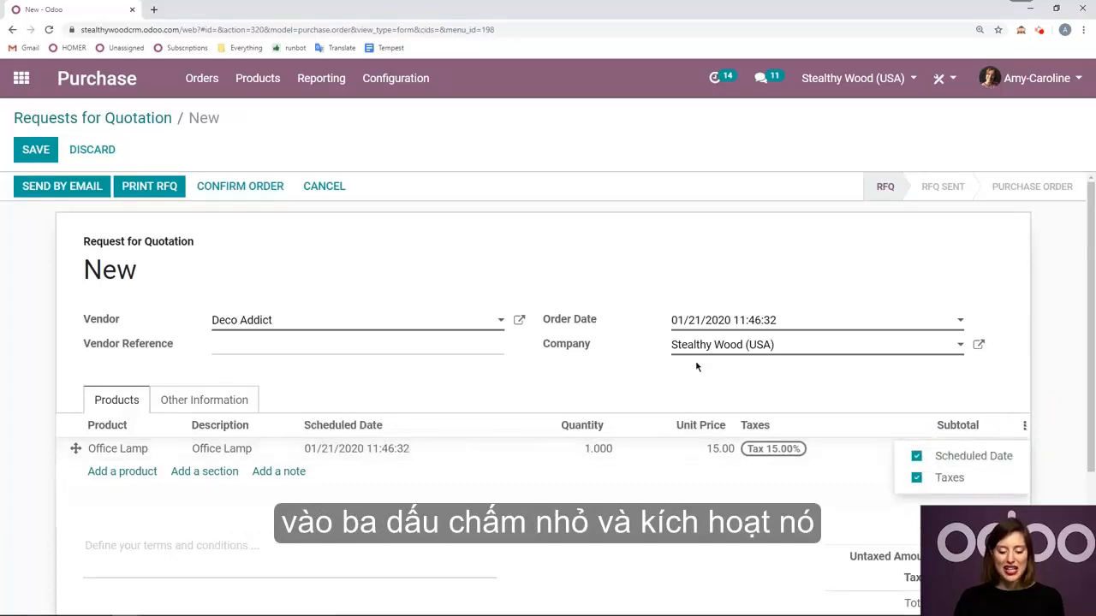
{"action": "left_click", "coordinate": [603, 377]}
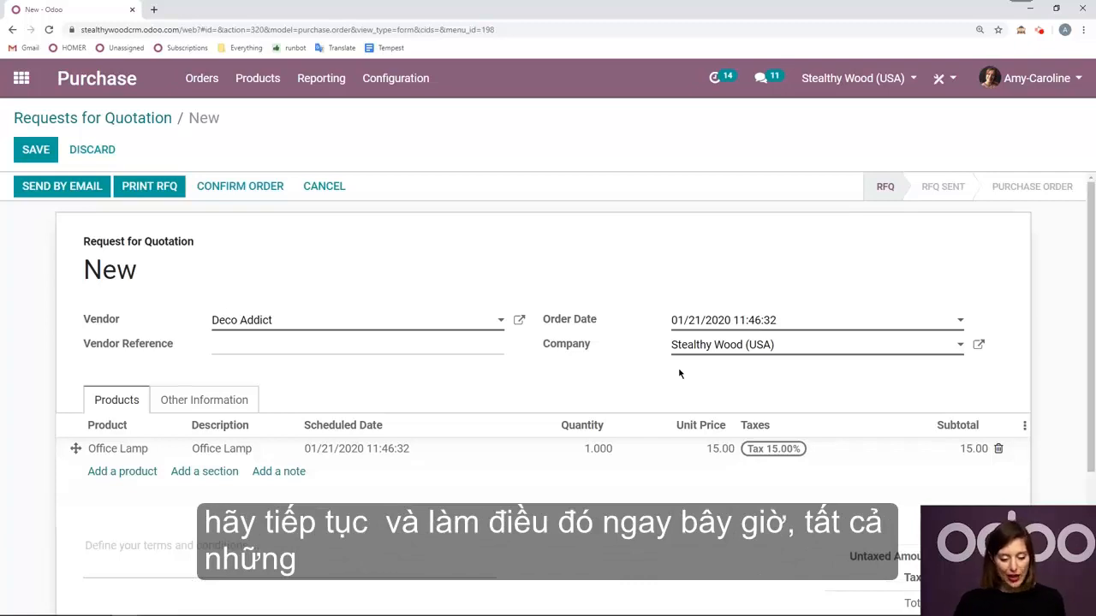
From the order line, open the Office Lamp product, set Deco Addict's delivery lead time to 10 days, and save both records.
{"action": "left_click", "coordinate": [162, 451]}
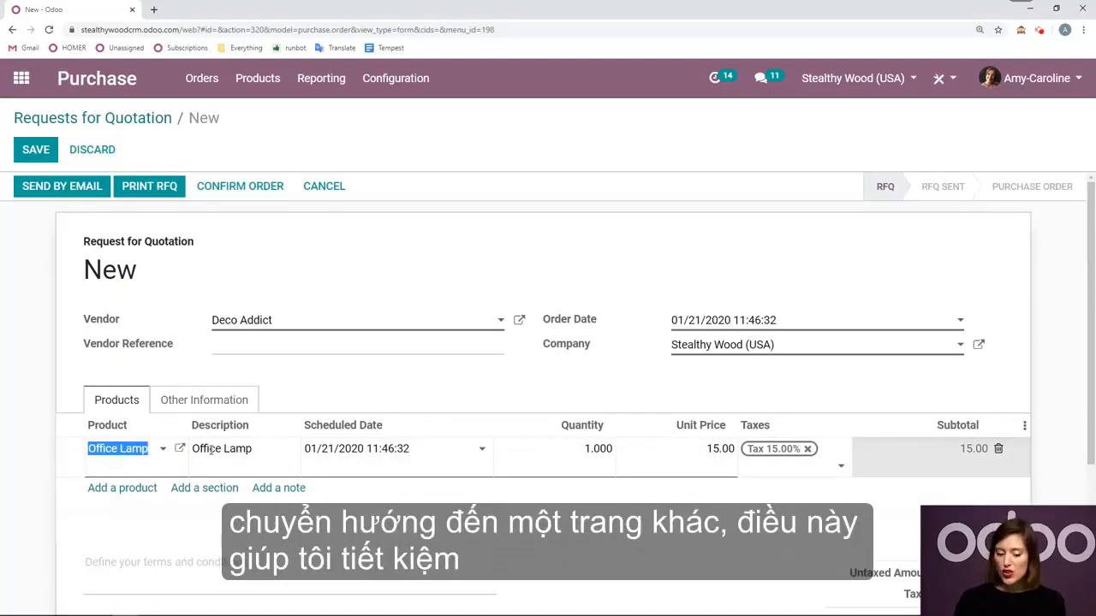
{"action": "left_click", "coordinate": [180, 450]}
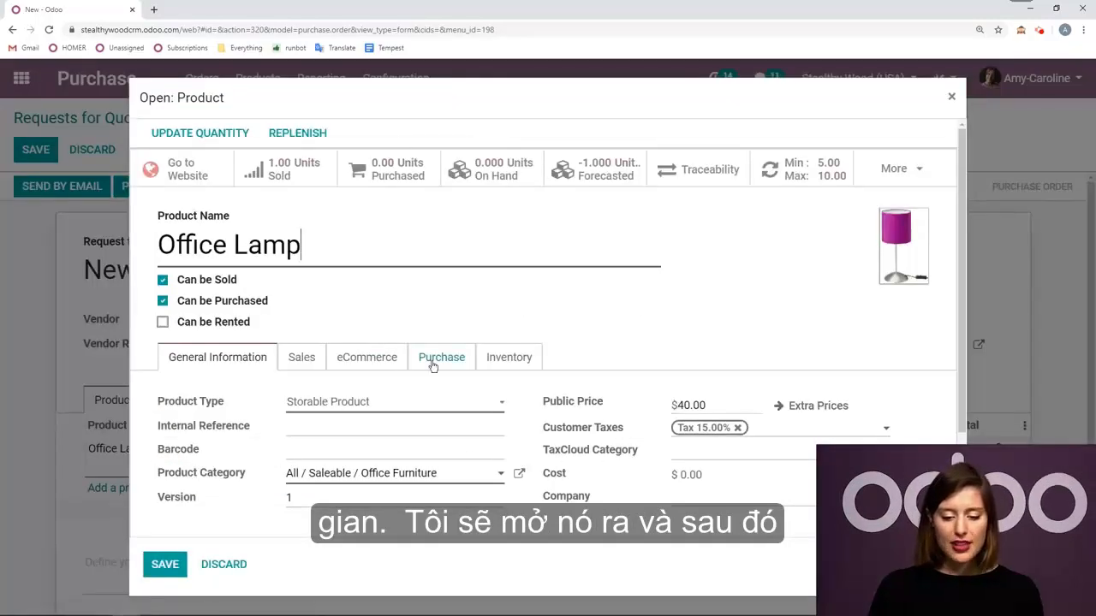
{"action": "left_click", "coordinate": [433, 363]}
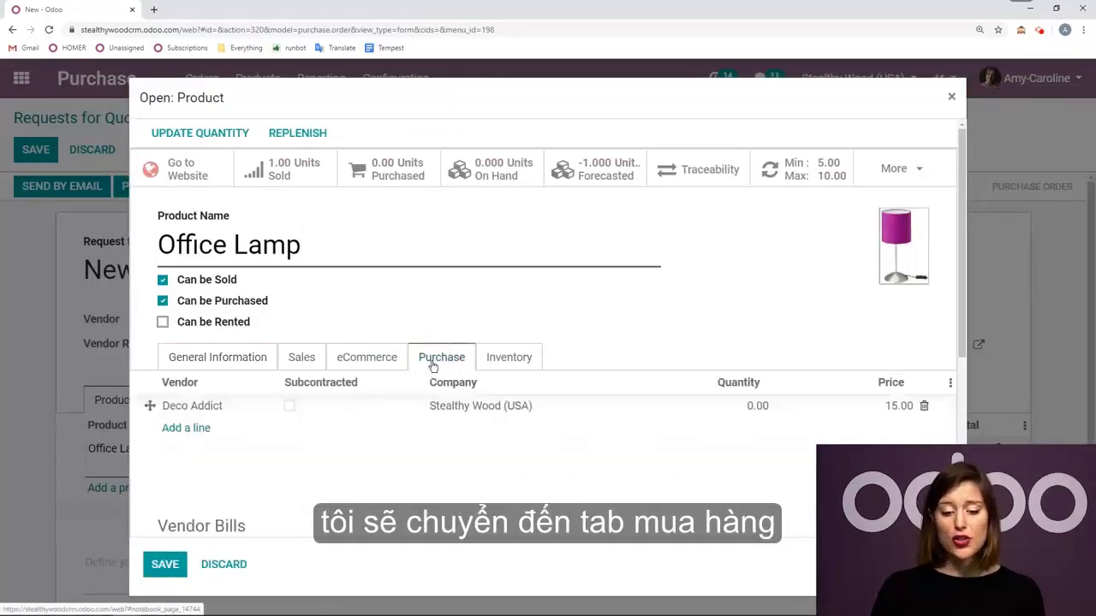
{"action": "left_click", "coordinate": [311, 406]}
{"action": "left_click", "coordinate": [377, 296]}
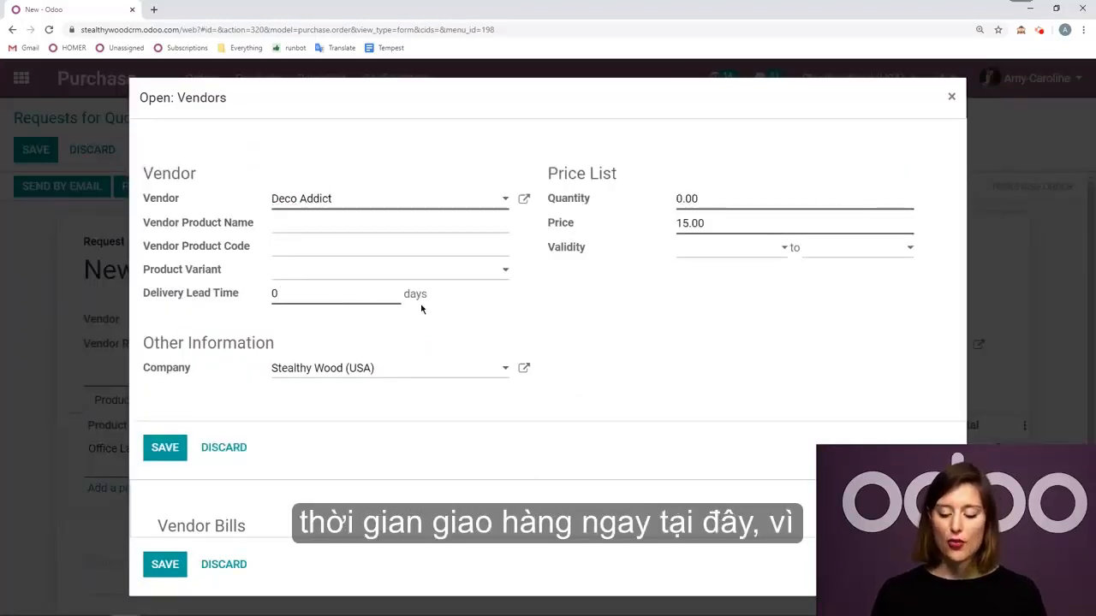
{"action": "key", "text": "Left"}
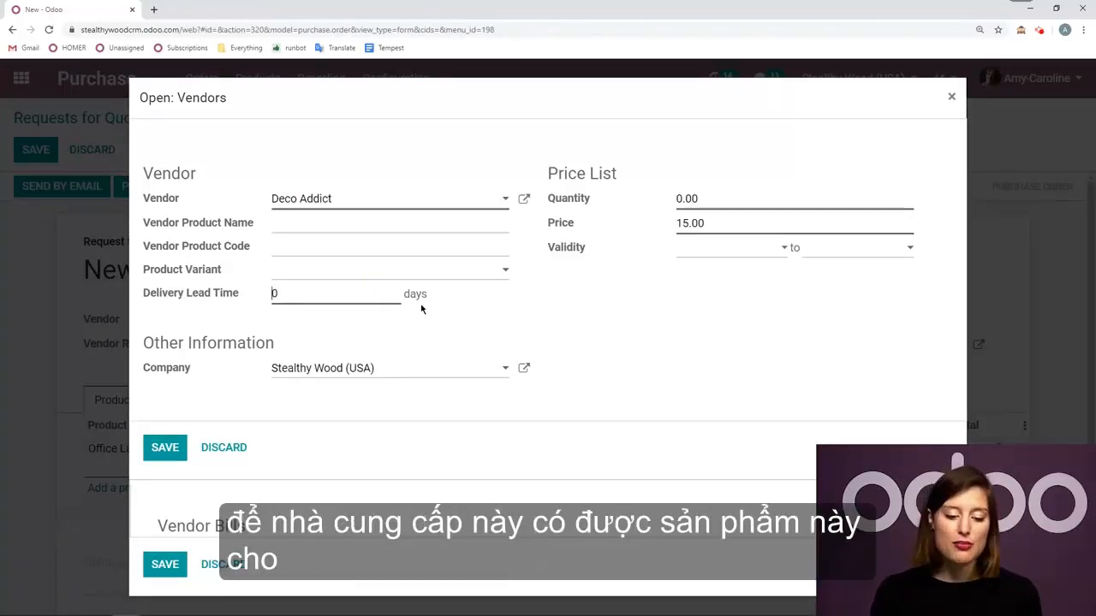
{"action": "type", "text": "1"}
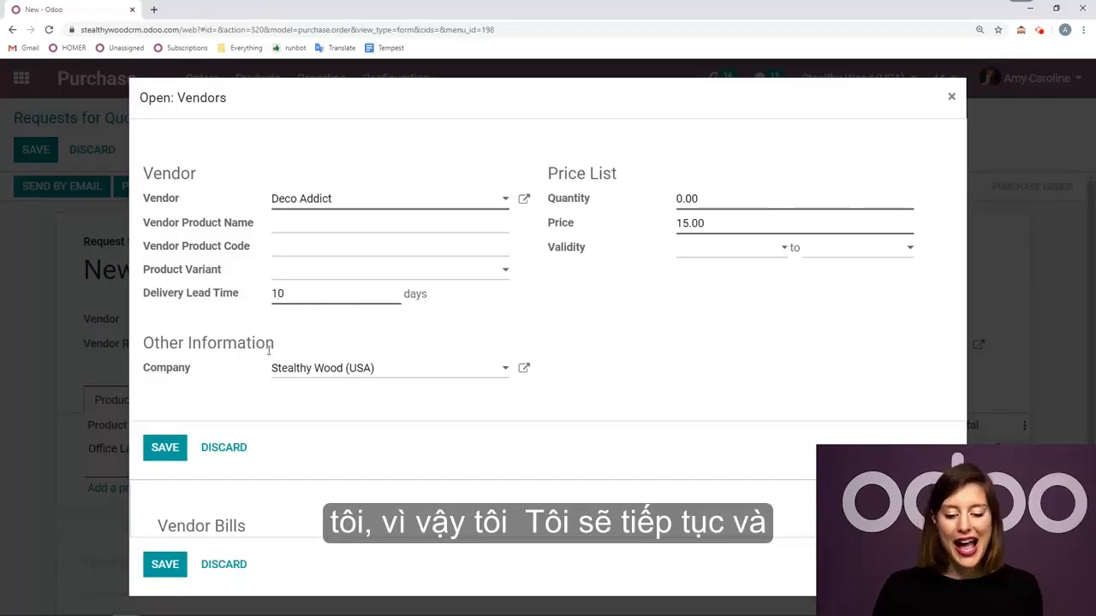
{"action": "left_click", "coordinate": [167, 458]}
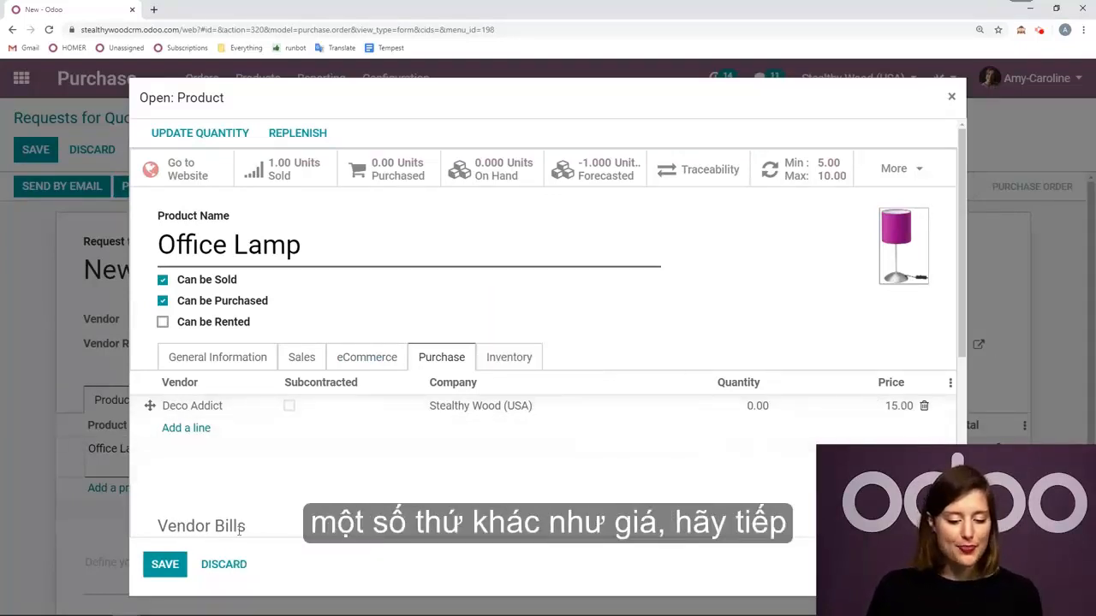
{"action": "left_click", "coordinate": [163, 566]}
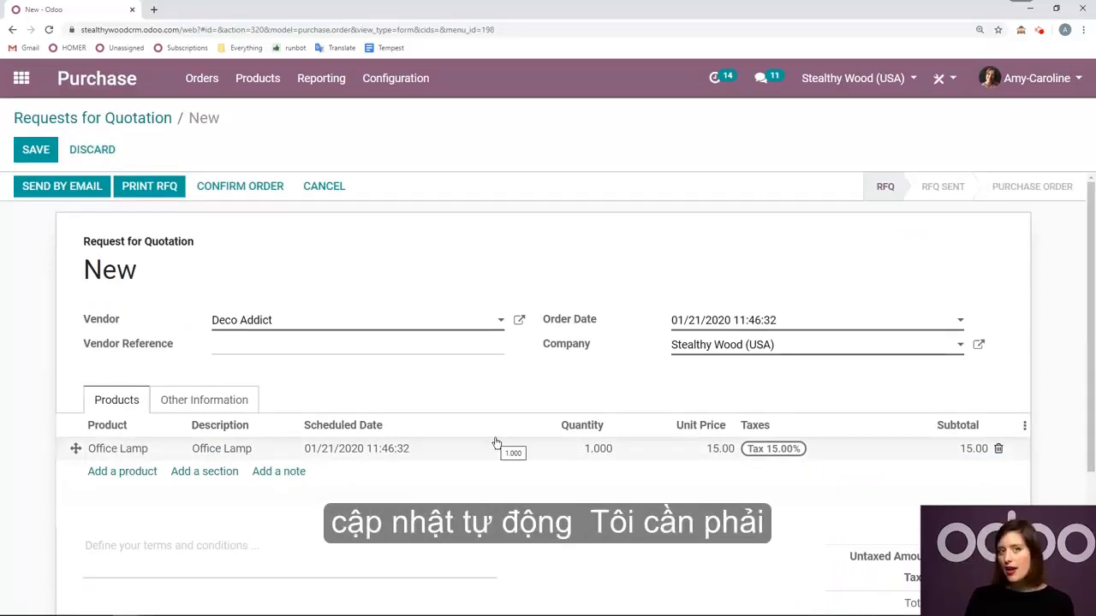
Delete the Office Lamp line, add Office Lamp again, and save the request for quotation.
{"action": "left_click", "coordinate": [998, 448]}
{"action": "left_click", "coordinate": [146, 452]}
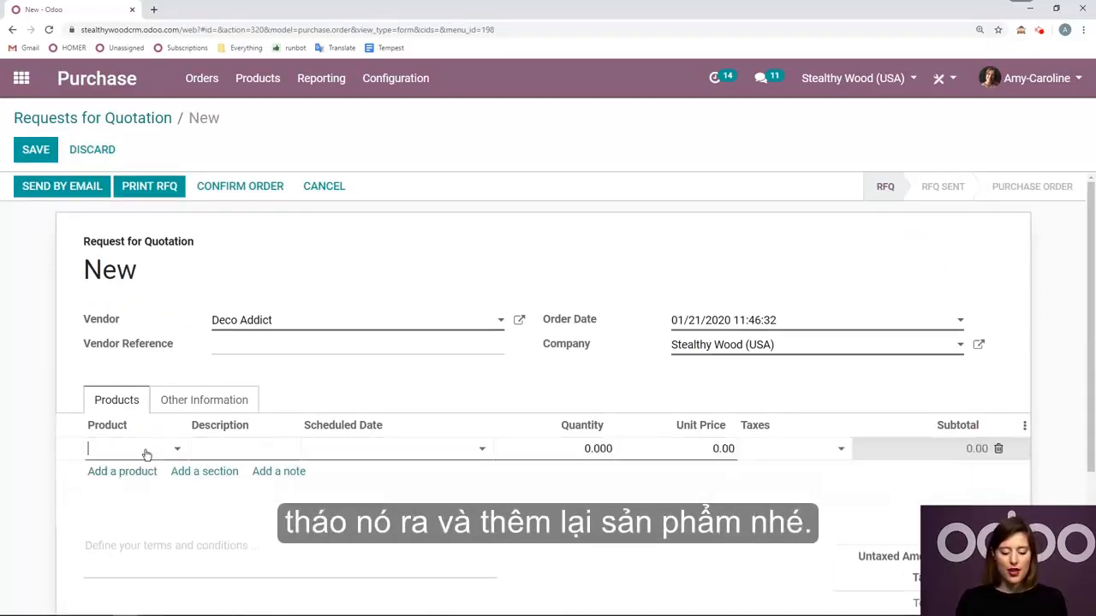
{"action": "type", "text": "offi"}
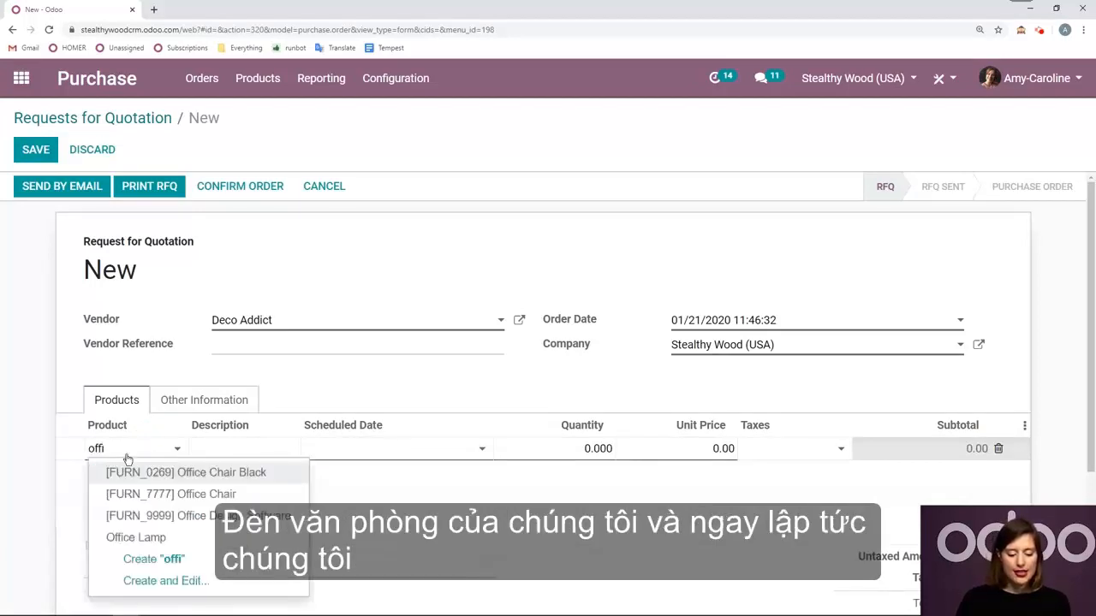
{"action": "left_click", "coordinate": [174, 542]}
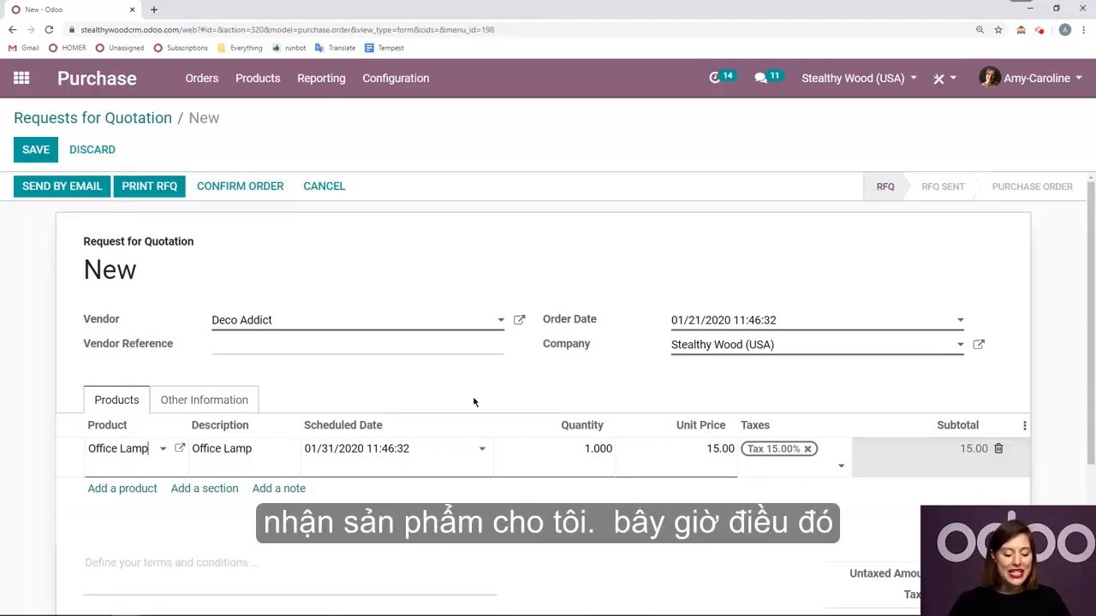
{"action": "left_click", "coordinate": [35, 149]}
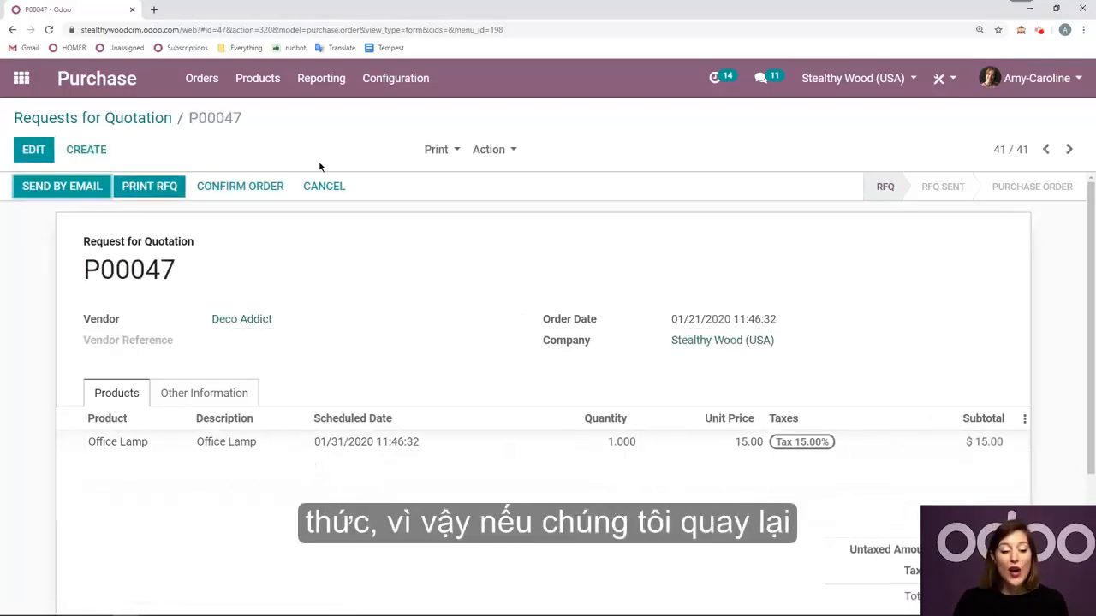
Switch to the Sales app, search its products for "office", and open the Office Lamp for editing.
{"action": "left_click", "coordinate": [22, 78]}
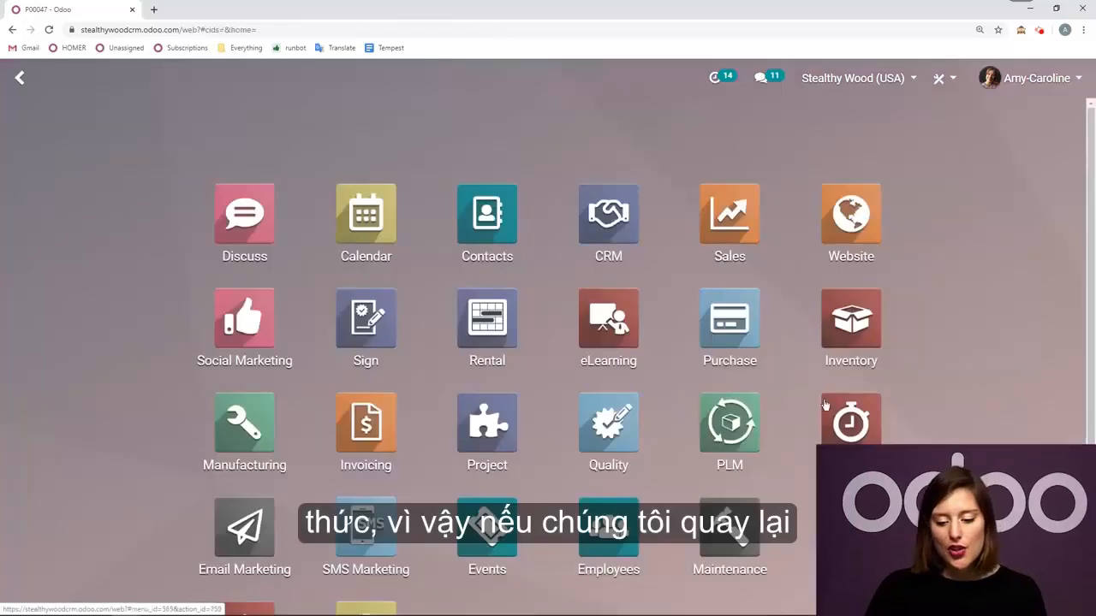
{"action": "left_click", "coordinate": [744, 214]}
{"action": "left_click", "coordinate": [306, 89]}
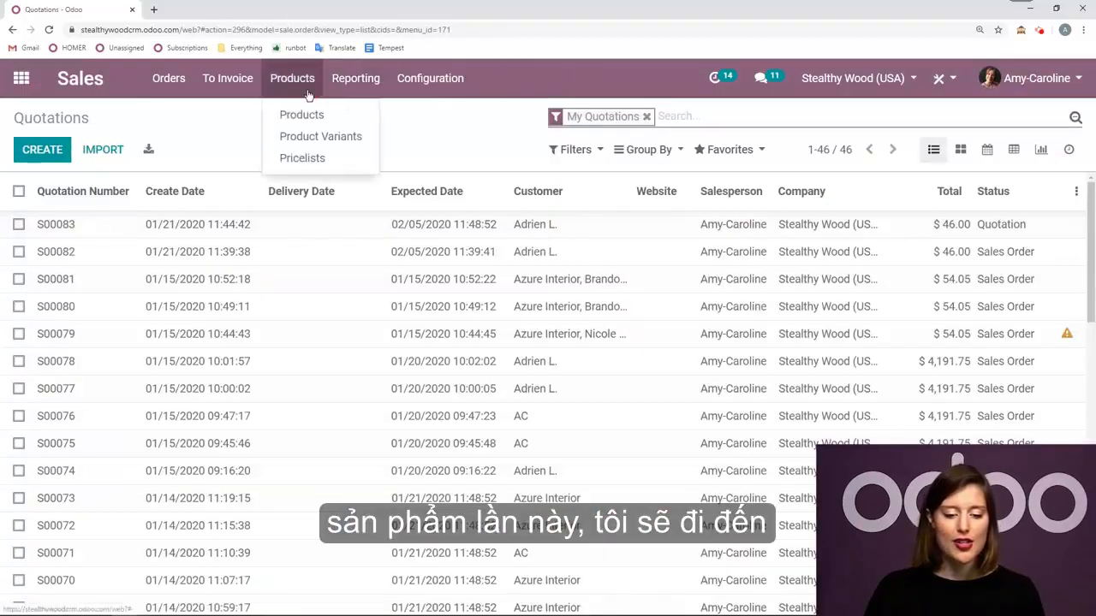
{"action": "left_click", "coordinate": [295, 114]}
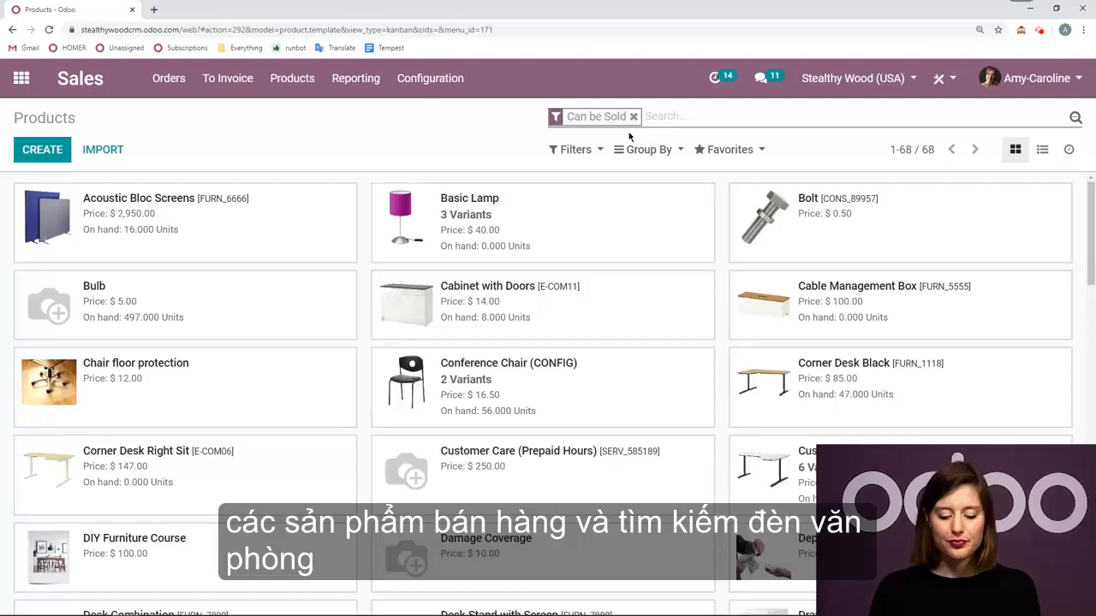
{"action": "type", "text": "office"}
{"action": "key", "text": "Return"}
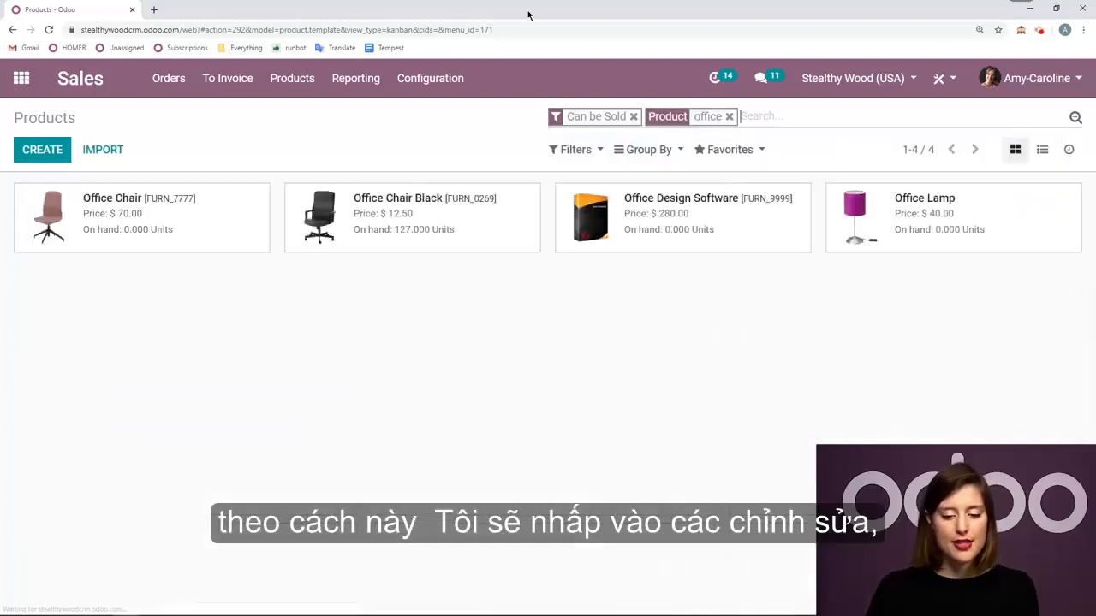
{"action": "left_click", "coordinate": [998, 215]}
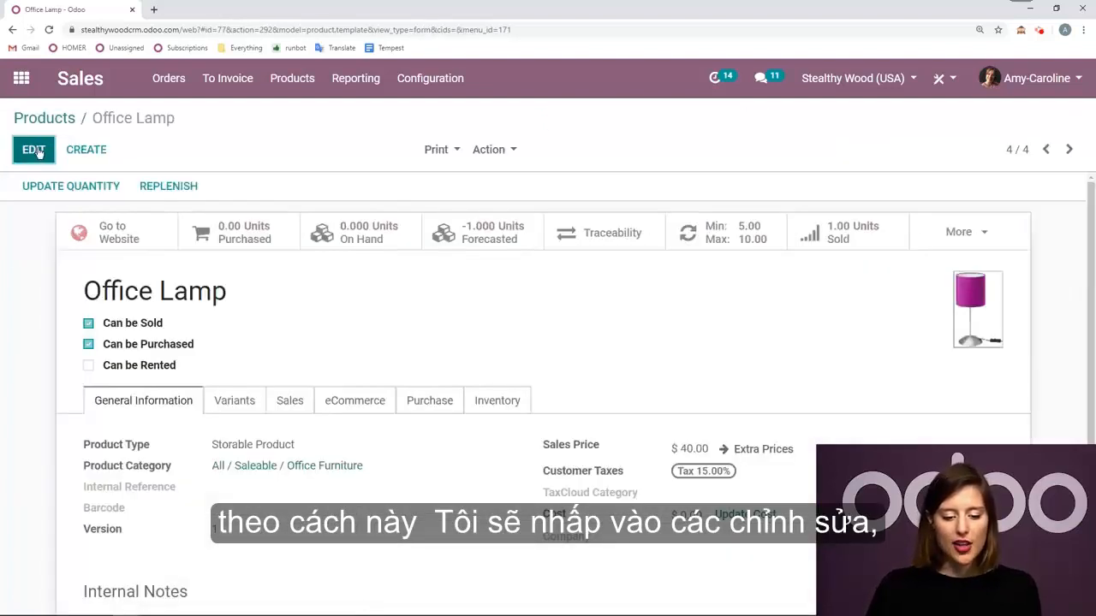
{"action": "left_click", "coordinate": [34, 150]}
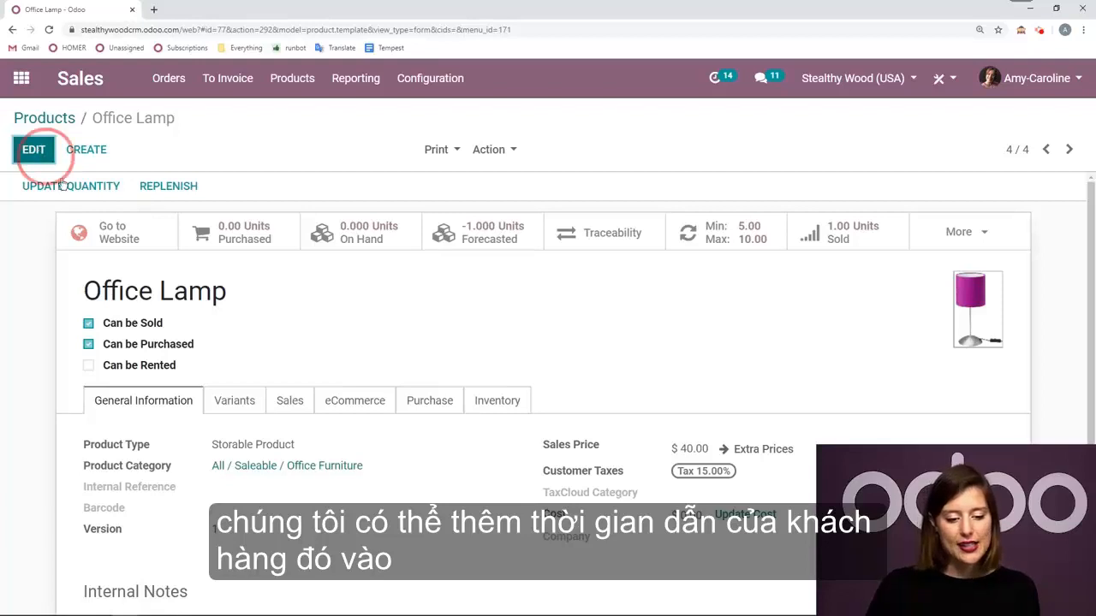
{"action": "scroll", "coordinate": [492, 321], "scroll_direction": "down", "scroll_amount": 1}
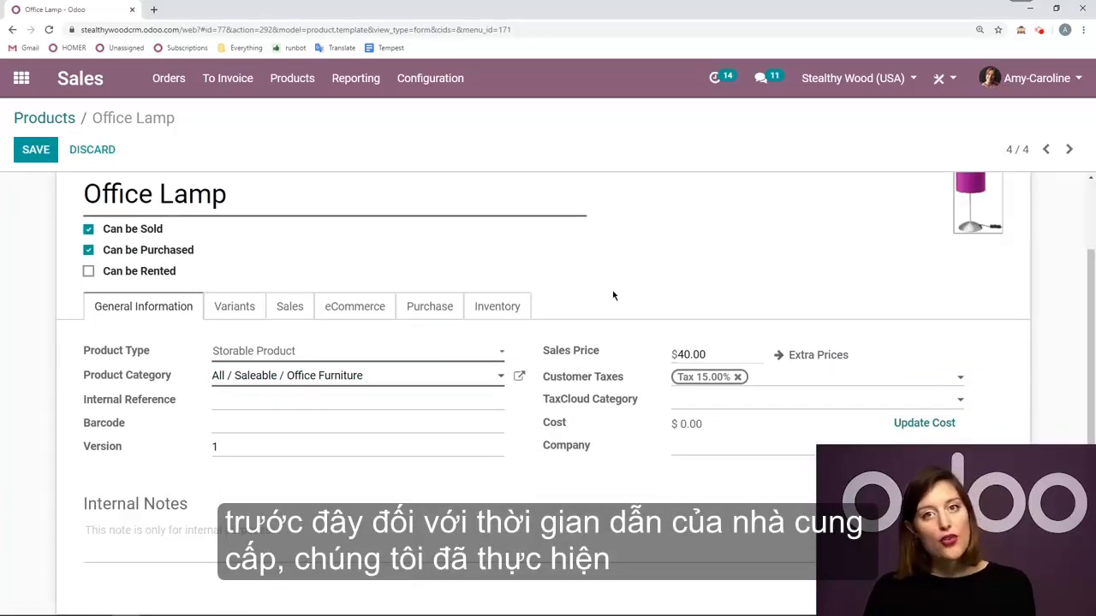
Check the delivery lead time in the Office Lamp's Deco Addict vendor entry, then discard the entry's dialog.
{"action": "left_click", "coordinate": [431, 310]}
{"action": "left_click", "coordinate": [196, 357]}
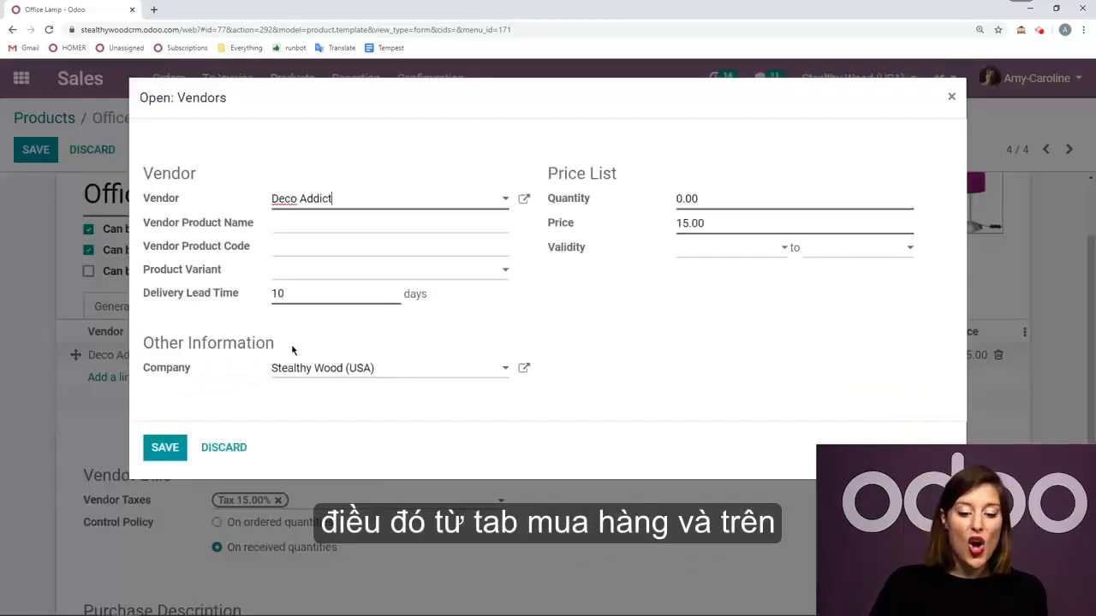
{"action": "left_click", "coordinate": [225, 447]}
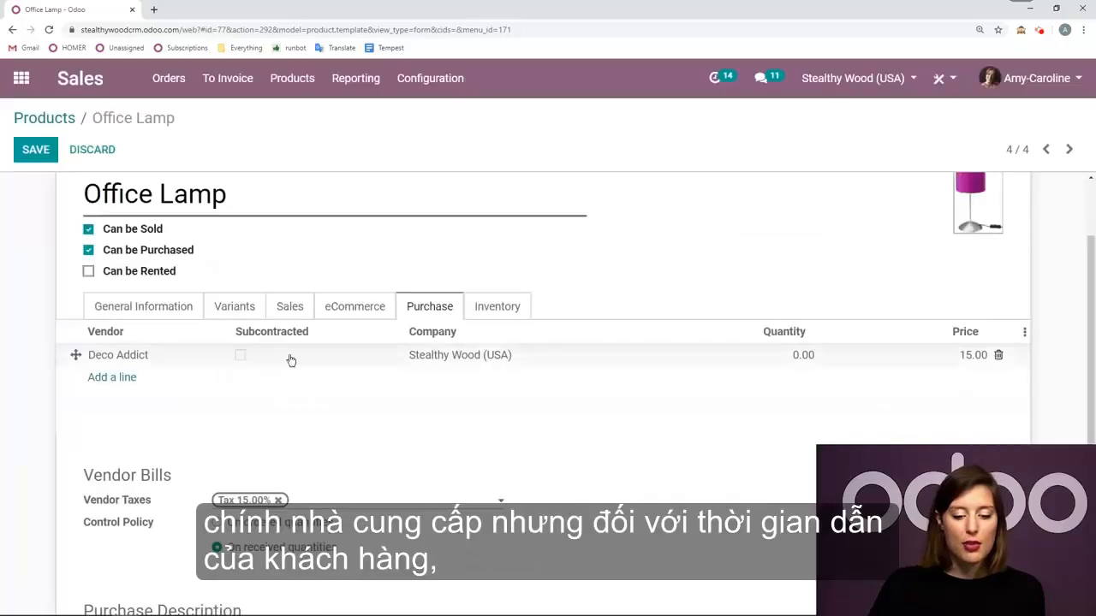
Set the Office Lamp's customer lead time to 15 days in its inventory settings and save the product.
{"action": "left_click", "coordinate": [525, 308]}
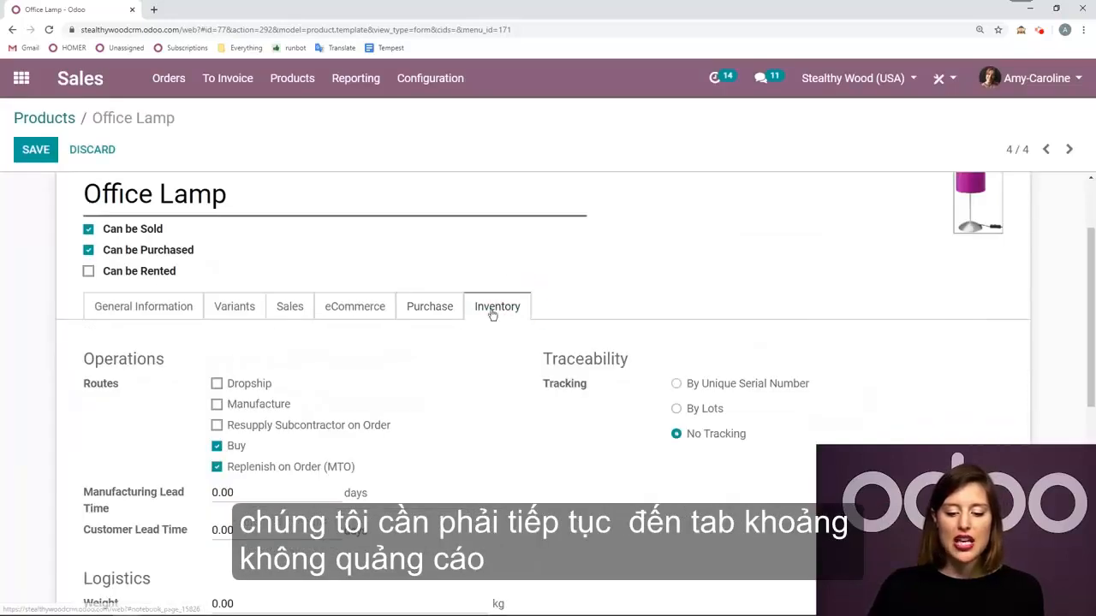
{"action": "scroll", "coordinate": [428, 399], "scroll_direction": "down", "scroll_amount": 2}
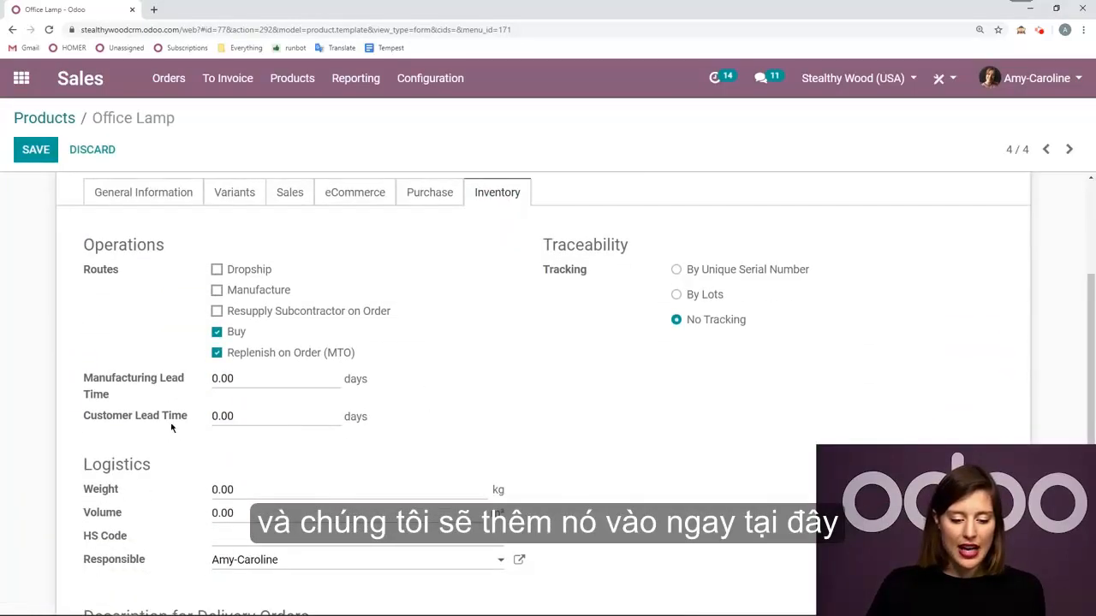
{"action": "left_click_drag", "start_coordinate": [197, 416], "coordinate": [90, 420]}
{"action": "left_click", "coordinate": [263, 418]}
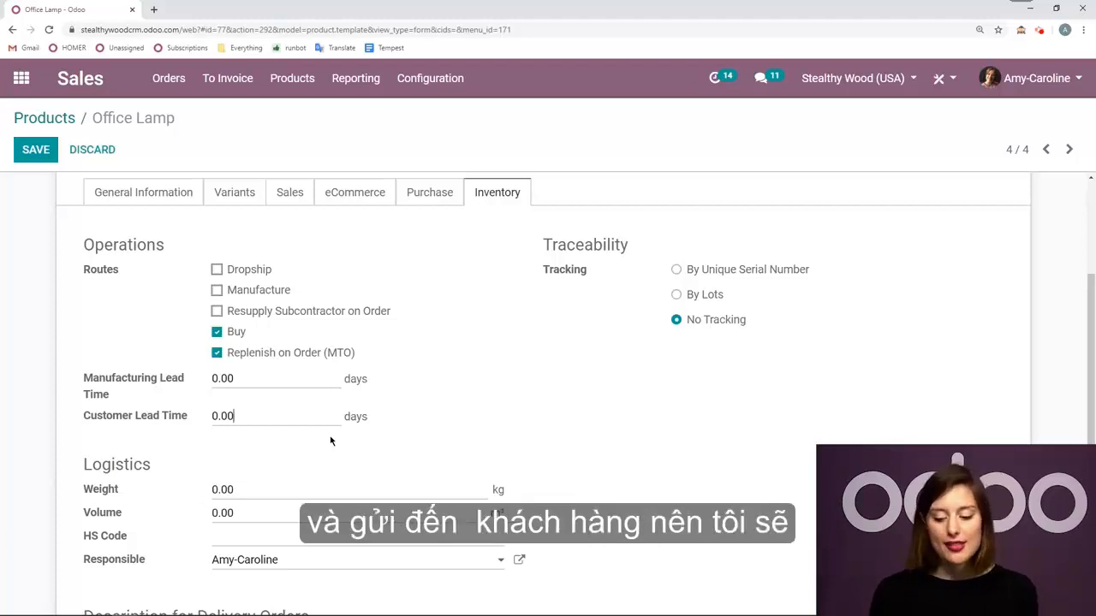
{"action": "key", "text": "BackSpace"}
{"action": "key", "text": "BackSpace"}
{"action": "key", "text": "BackSpace"}
{"action": "key", "text": "BackSpace"}
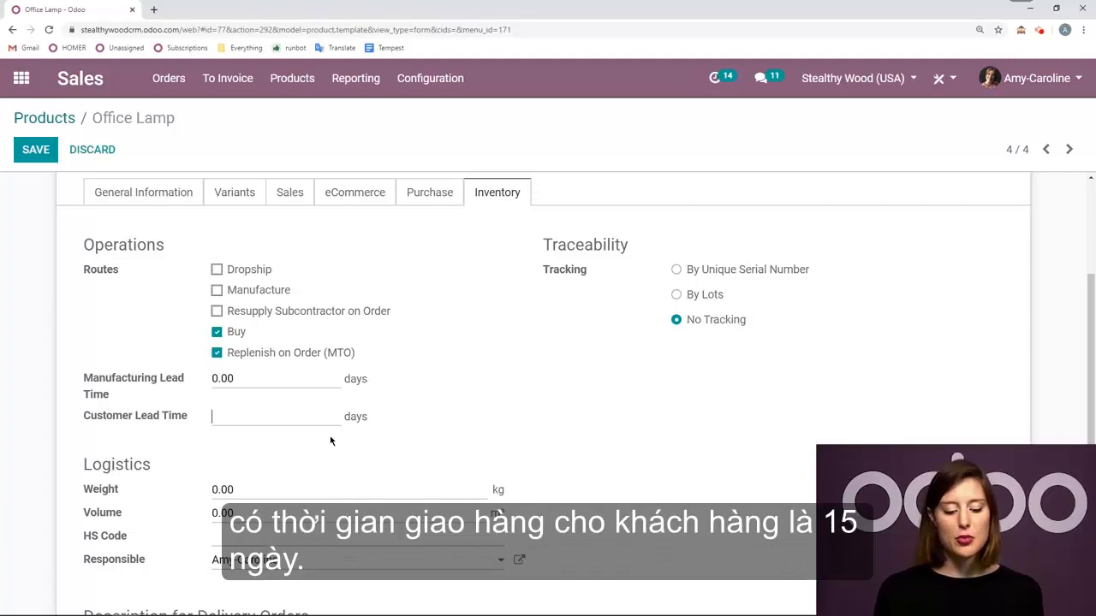
{"action": "type", "text": "15"}
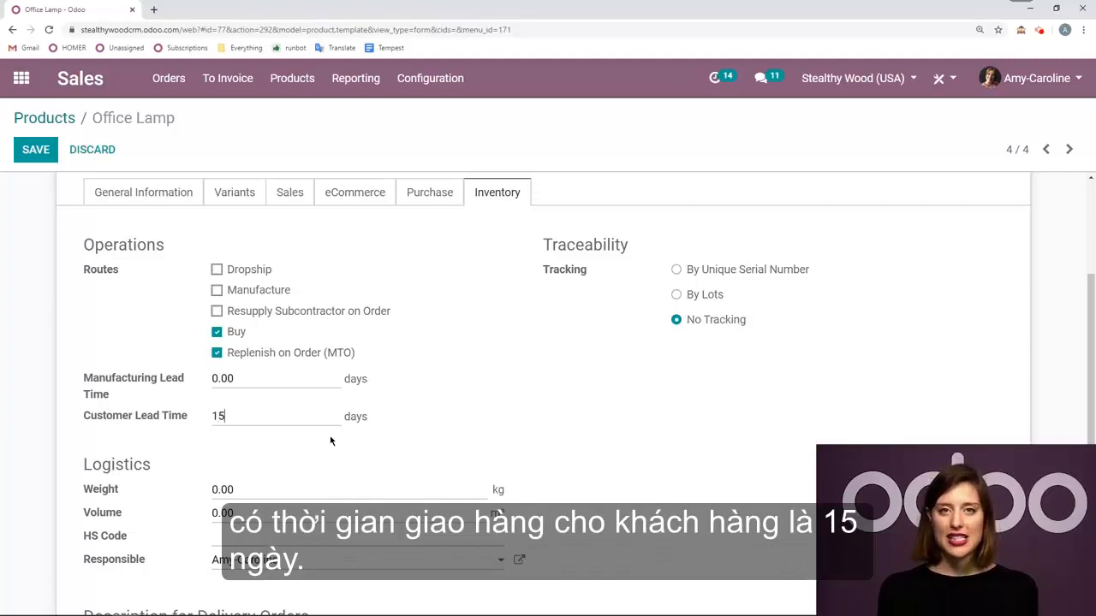
{"action": "left_click", "coordinate": [34, 149]}
Create a new sales quotation and fill in the customer's name from the existing contacts.
{"action": "left_click", "coordinate": [167, 77]}
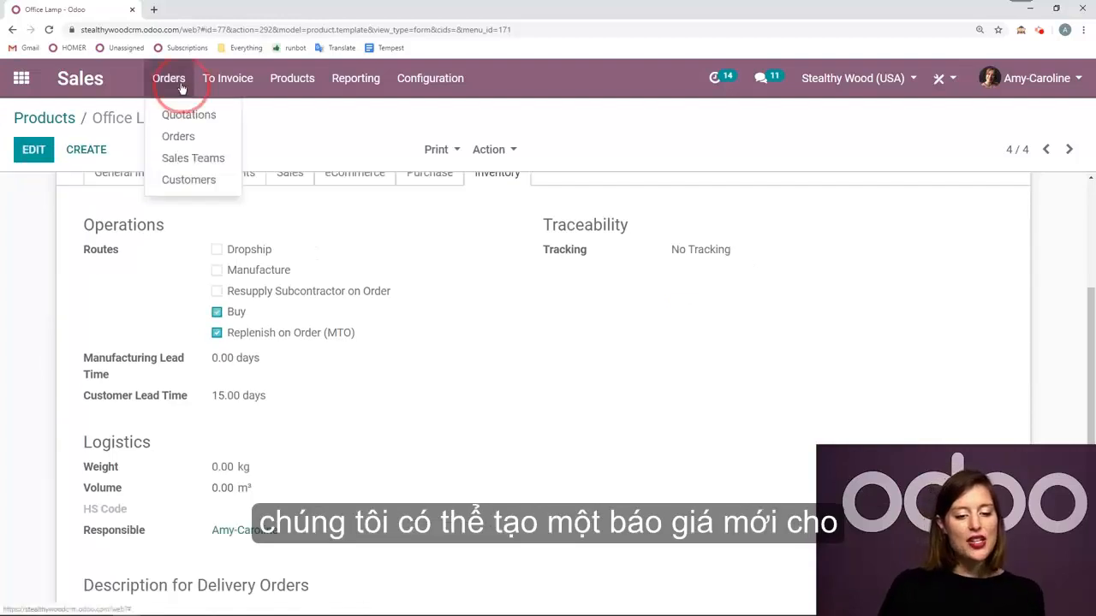
{"action": "left_click", "coordinate": [181, 112]}
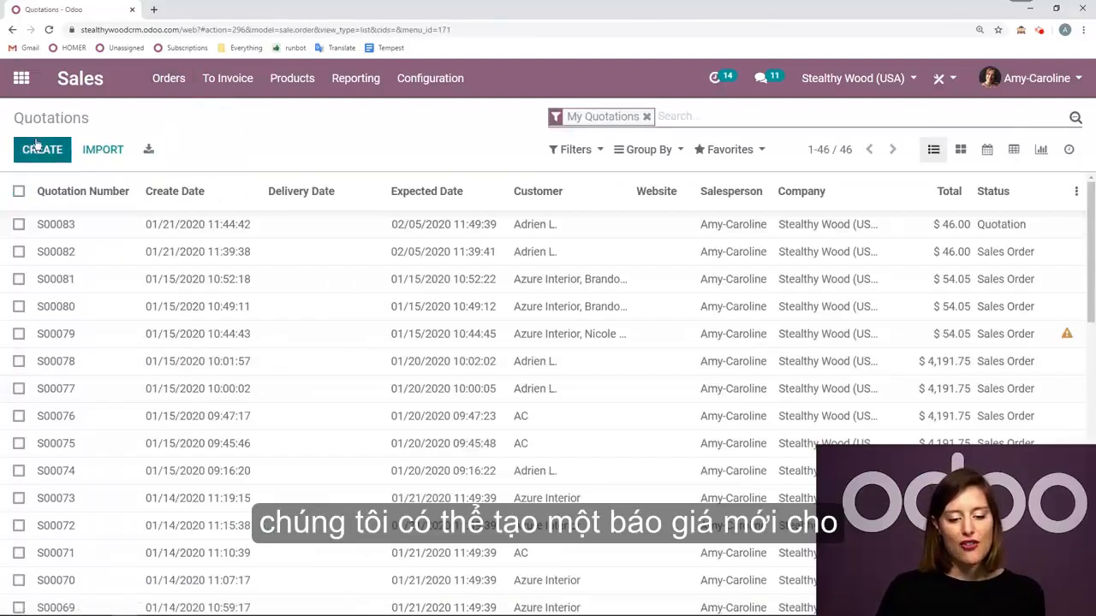
{"action": "left_click", "coordinate": [42, 150]}
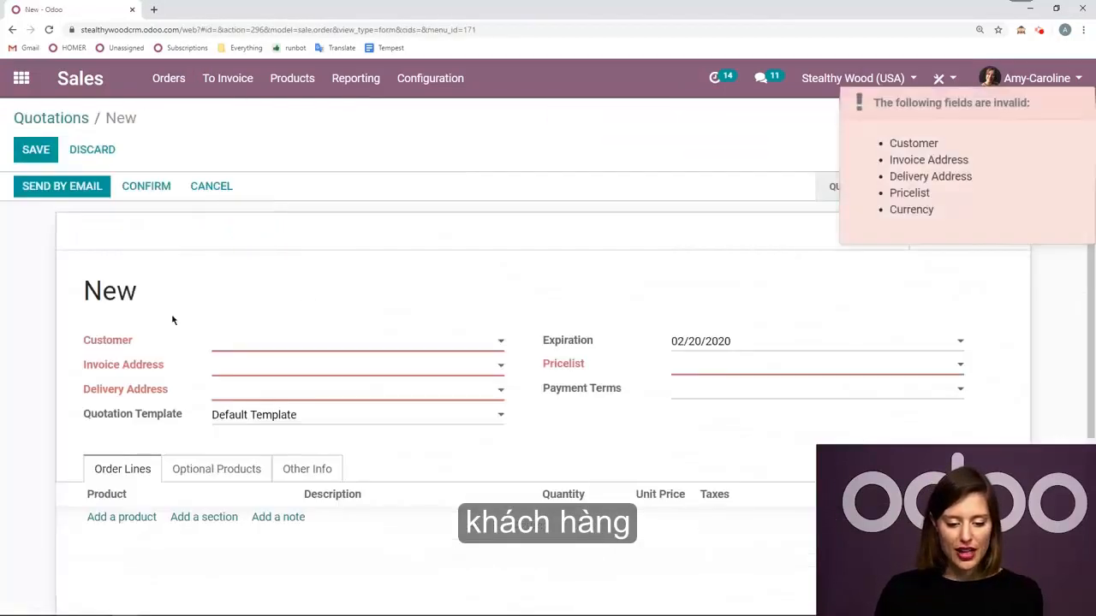
{"action": "left_click", "coordinate": [251, 364]}
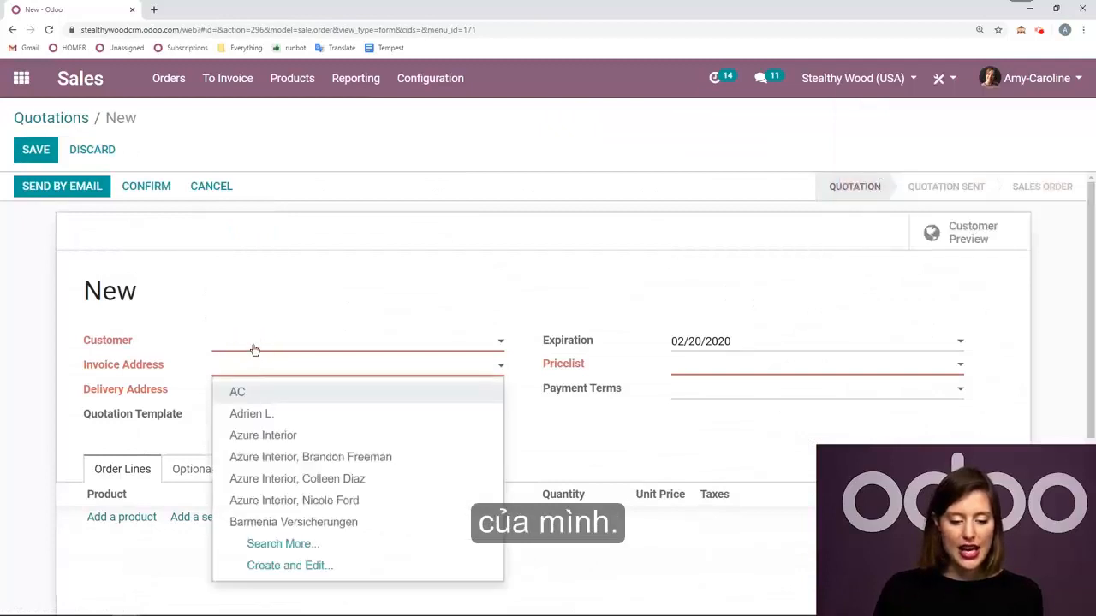
{"action": "left_click", "coordinate": [255, 345]}
{"action": "left_click", "coordinate": [291, 389]}
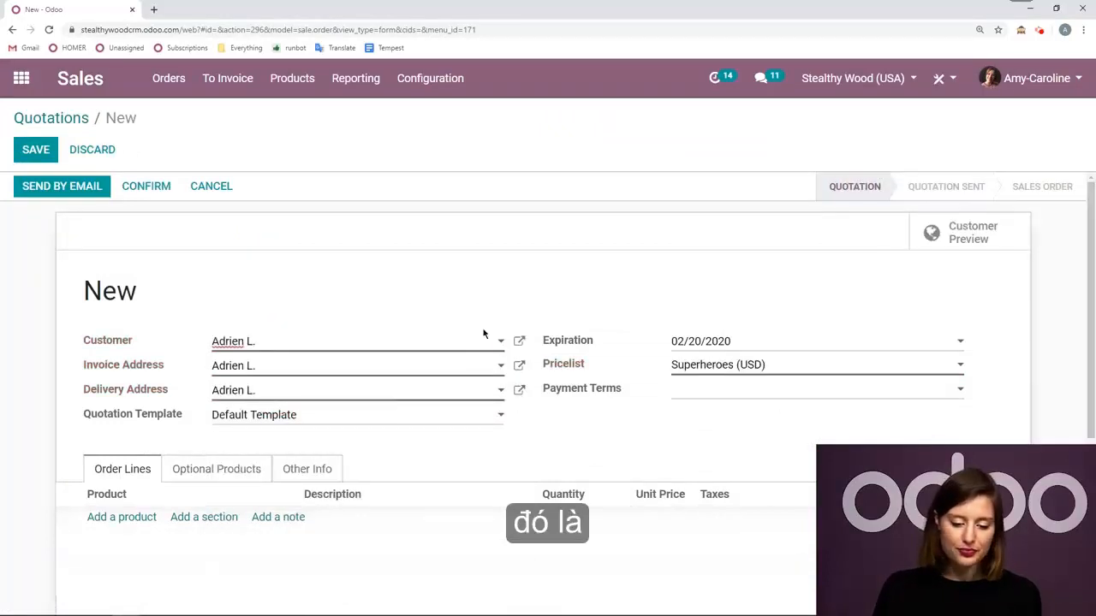
Add the Office Lamp as an order line, then save and confirm the quotation.
{"action": "scroll", "coordinate": [139, 513], "scroll_direction": "down", "scroll_amount": 1}
{"action": "left_click", "coordinate": [141, 459]}
{"action": "type", "text": "office"}
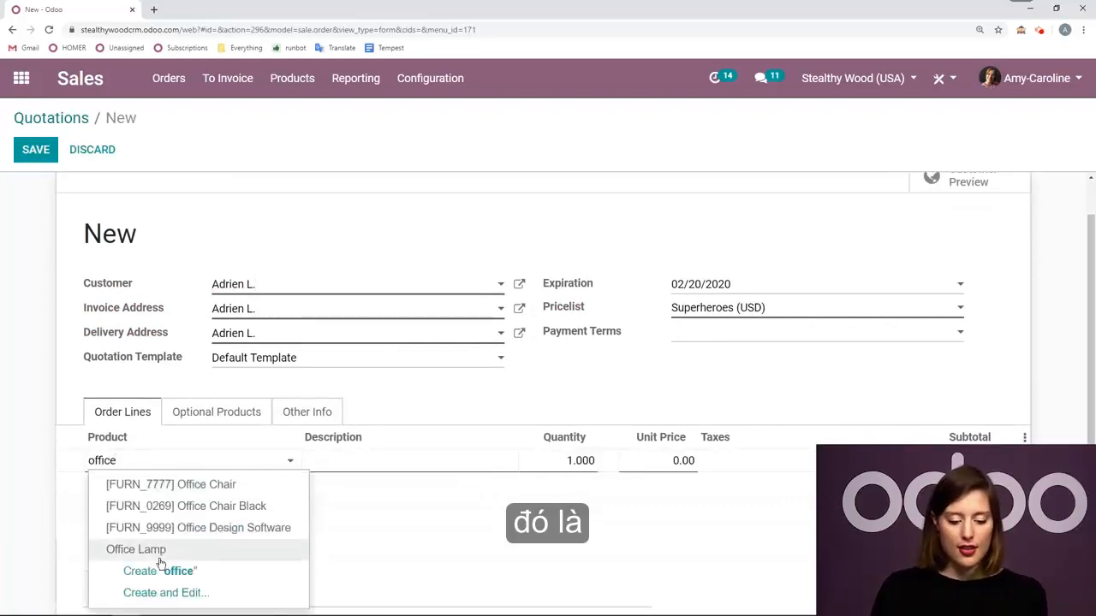
{"action": "left_click", "coordinate": [153, 551]}
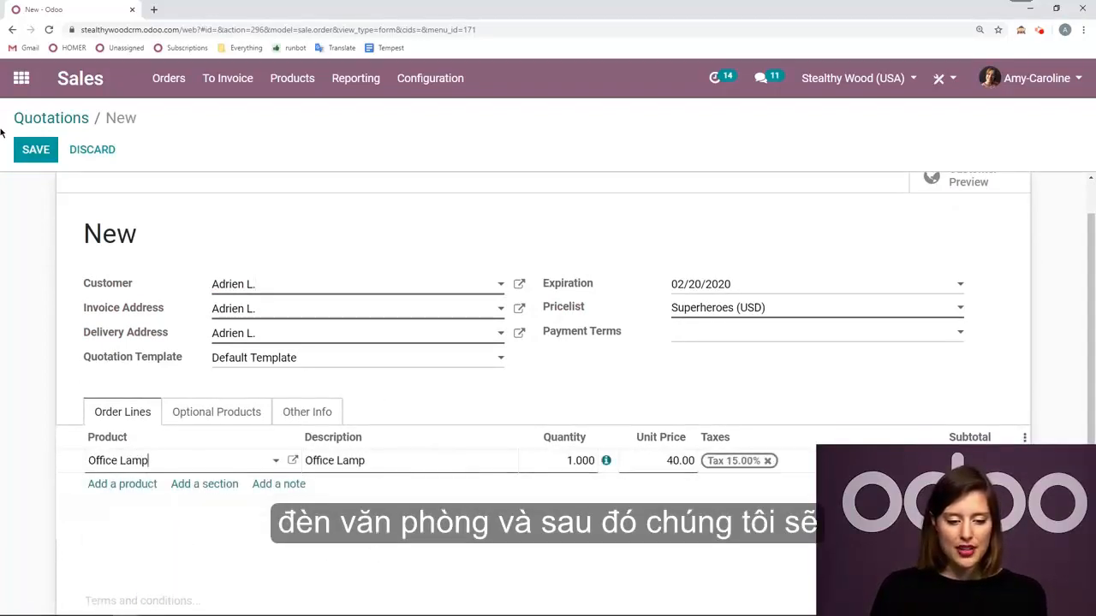
{"action": "left_click", "coordinate": [36, 149]}
{"action": "left_click", "coordinate": [146, 187]}
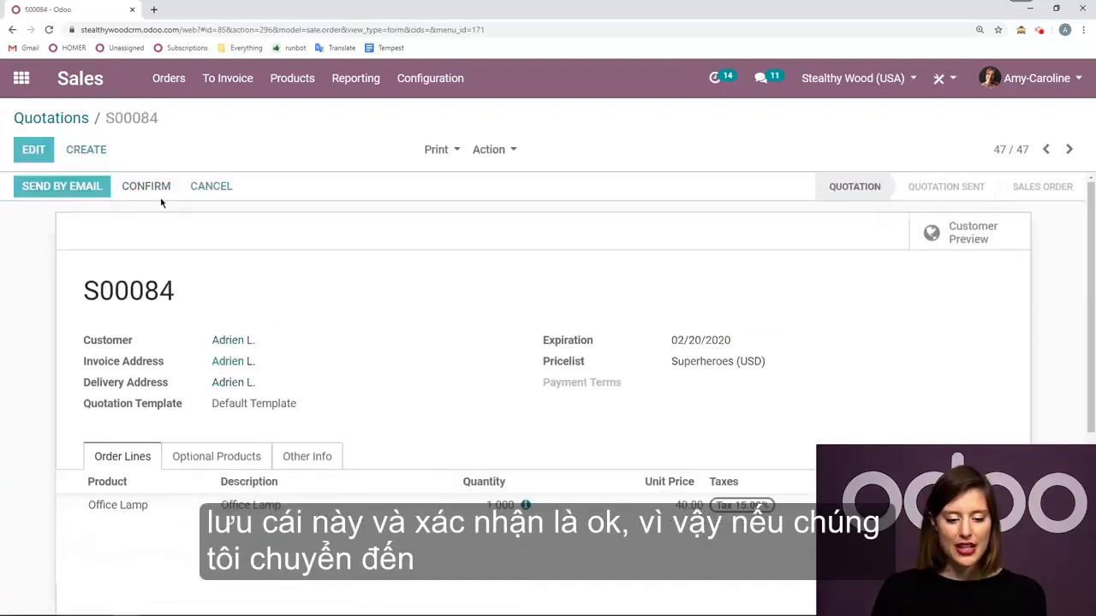
Compare the expected delivery date in the sales order's other information with its order date.
{"action": "scroll", "coordinate": [466, 234], "scroll_direction": "down", "scroll_amount": 1}
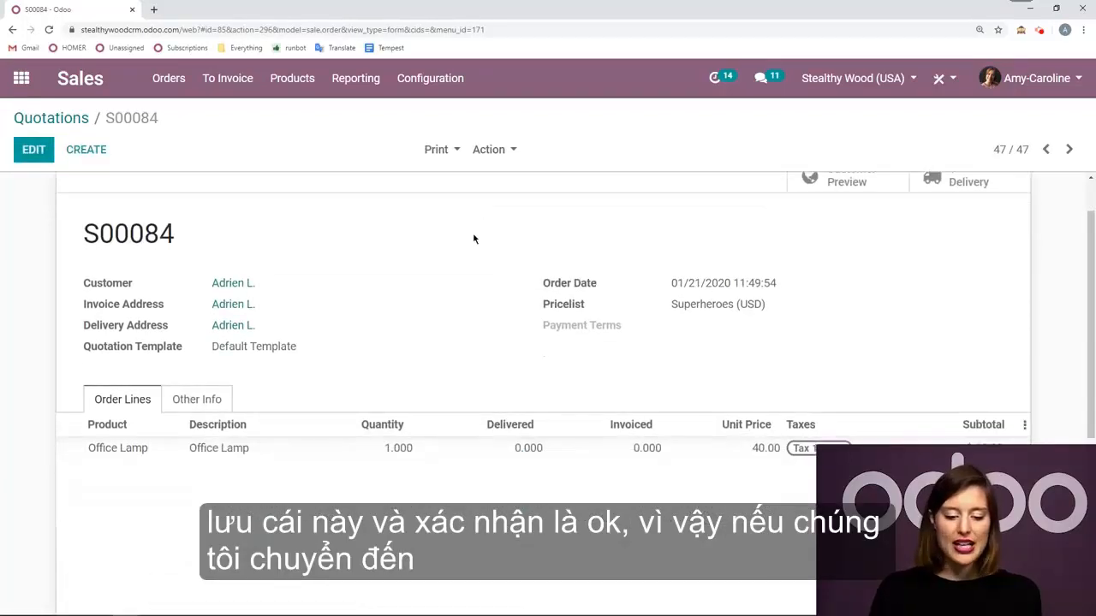
{"action": "left_click", "coordinate": [218, 399]}
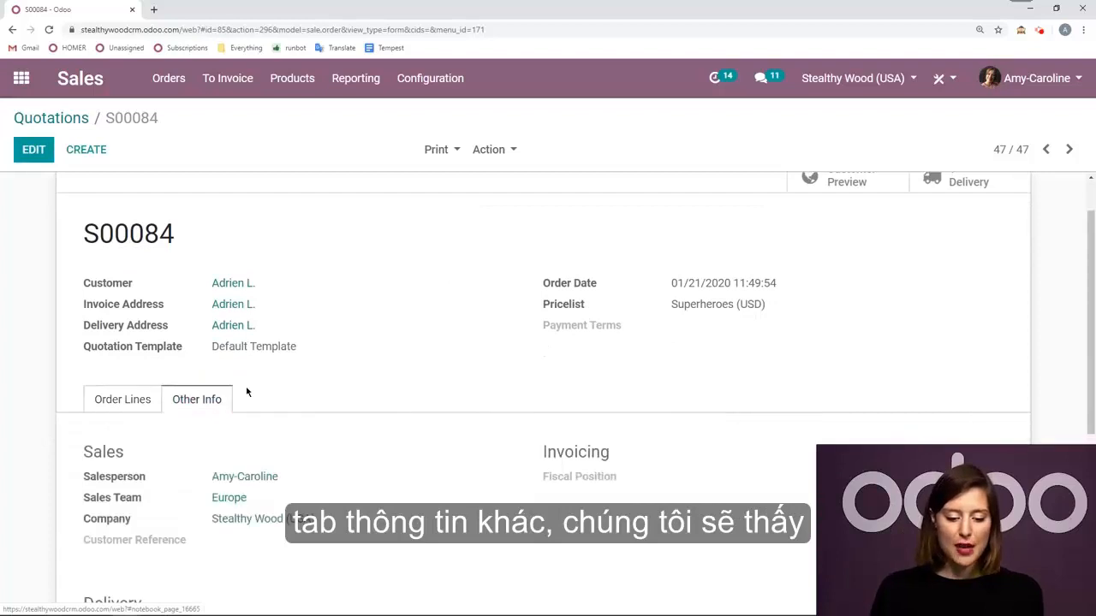
{"action": "scroll", "coordinate": [244, 419], "scroll_direction": "down", "scroll_amount": 2}
{"action": "left_click_drag", "start_coordinate": [201, 537], "coordinate": [359, 538]}
{"action": "scroll", "coordinate": [427, 545], "scroll_direction": "up", "scroll_amount": 1}
{"action": "scroll", "coordinate": [426, 544], "scroll_direction": "up", "scroll_amount": 1}
{"action": "scroll", "coordinate": [691, 242], "scroll_direction": "down", "scroll_amount": 1}
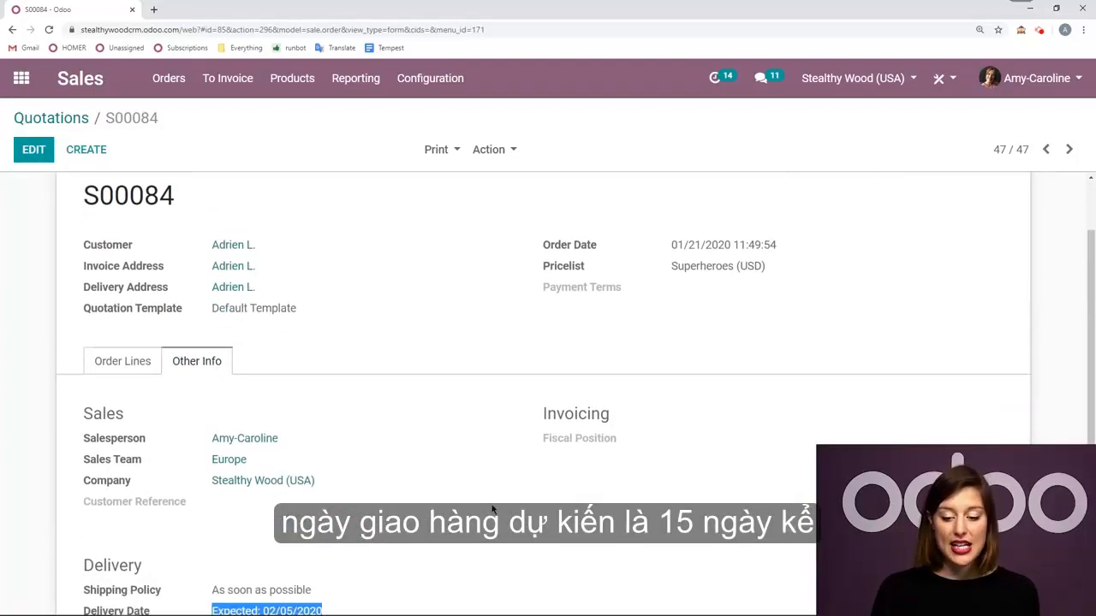
{"action": "double_click", "coordinate": [679, 225]}
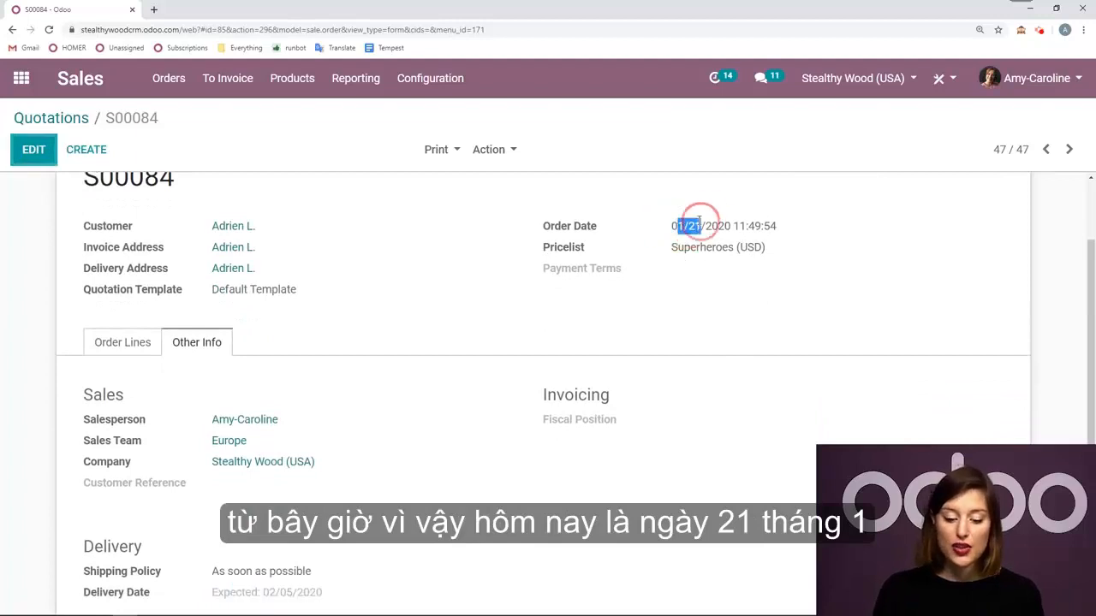
{"action": "scroll", "coordinate": [391, 374], "scroll_direction": "down", "scroll_amount": 1}
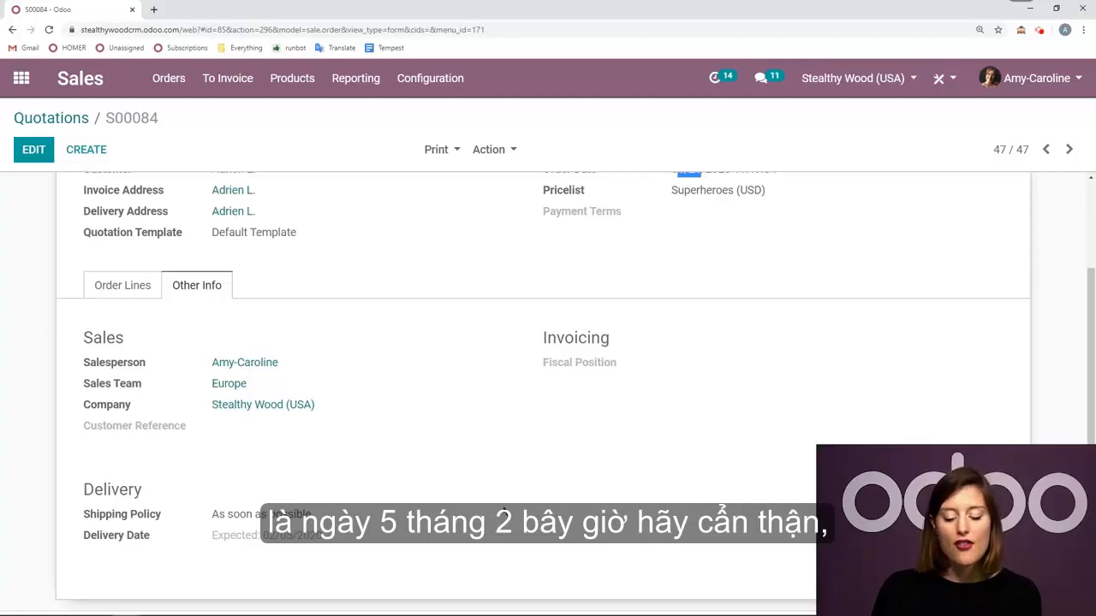
{"action": "scroll", "coordinate": [511, 489], "scroll_direction": "up", "scroll_amount": 3}
{"action": "scroll", "coordinate": [129, 434], "scroll_direction": "down", "scroll_amount": 1}
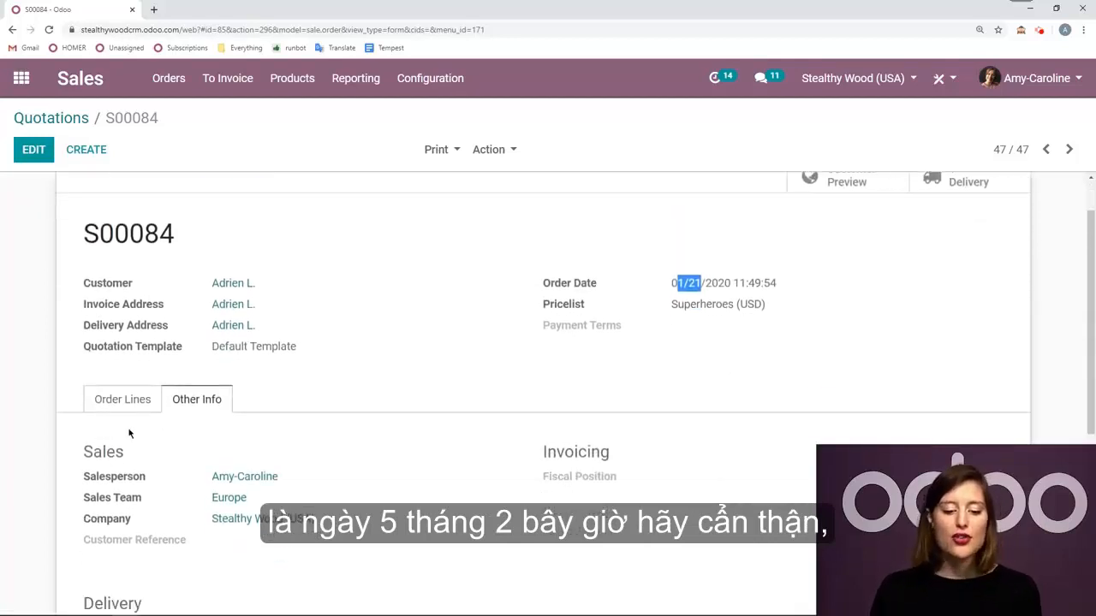
{"action": "scroll", "coordinate": [401, 311], "scroll_direction": "down", "scroll_amount": 1}
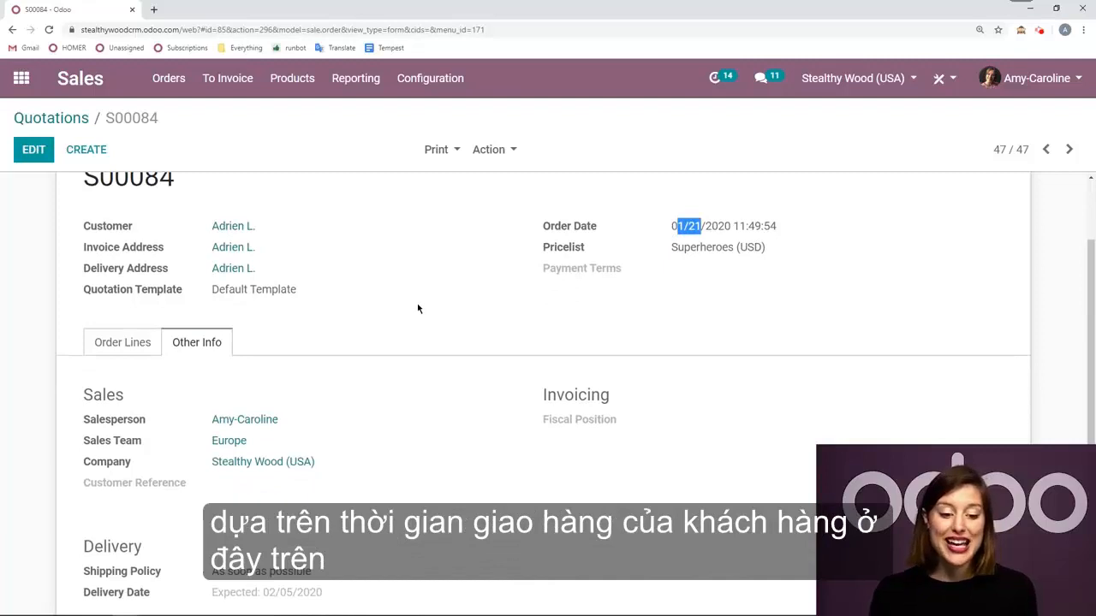
{"action": "scroll", "coordinate": [423, 306], "scroll_direction": "up", "scroll_amount": 2}
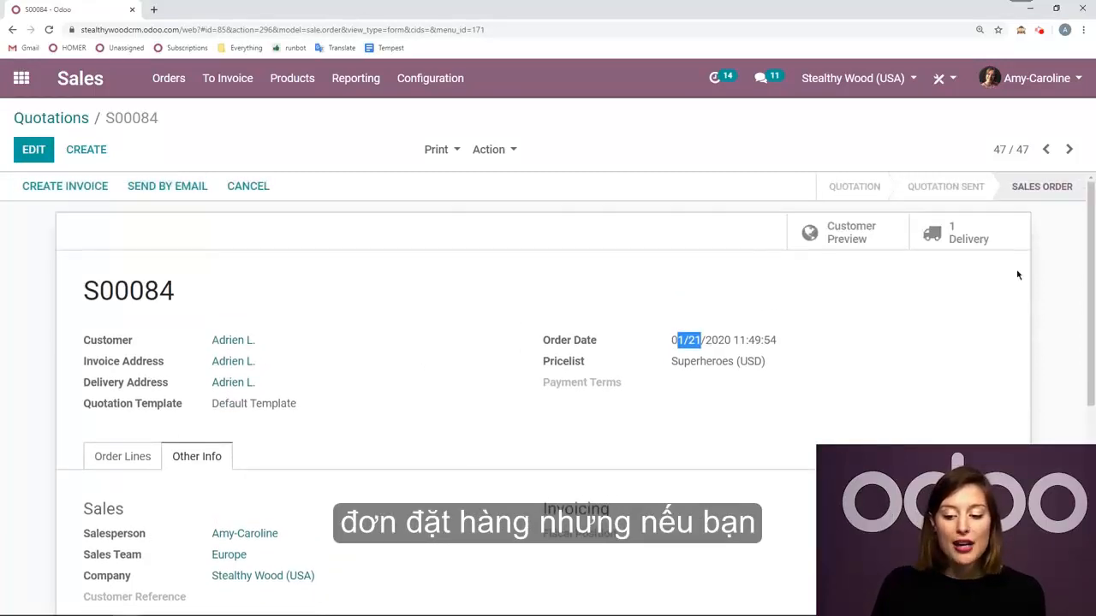
Open the delivery order linked to the sales order and examine its scheduled date.
{"action": "left_click", "coordinate": [1004, 246]}
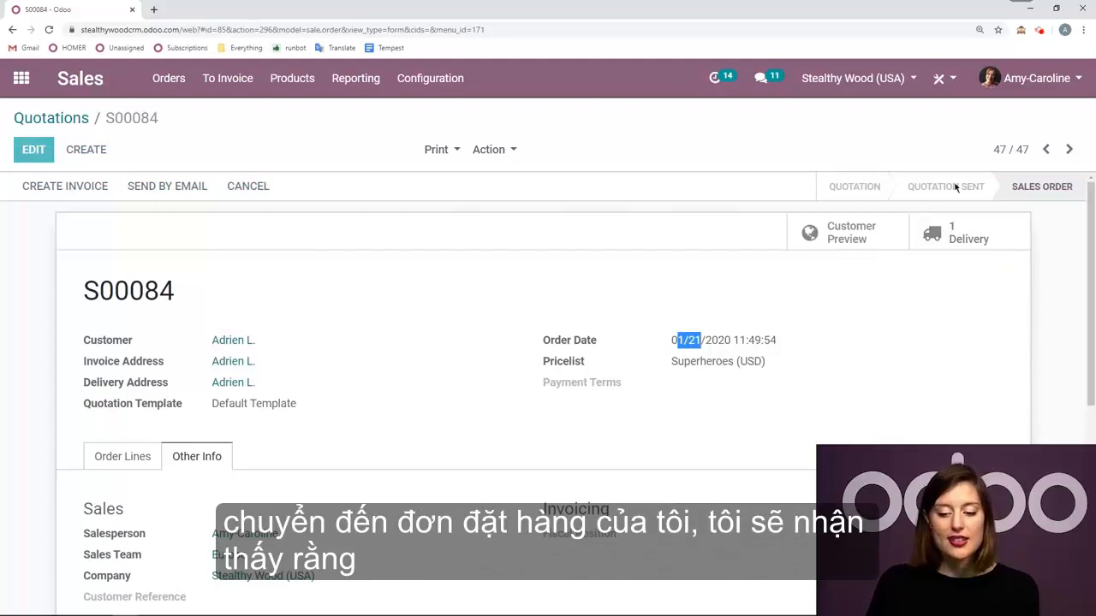
{"action": "left_click_drag", "start_coordinate": [798, 301], "coordinate": [662, 299]}
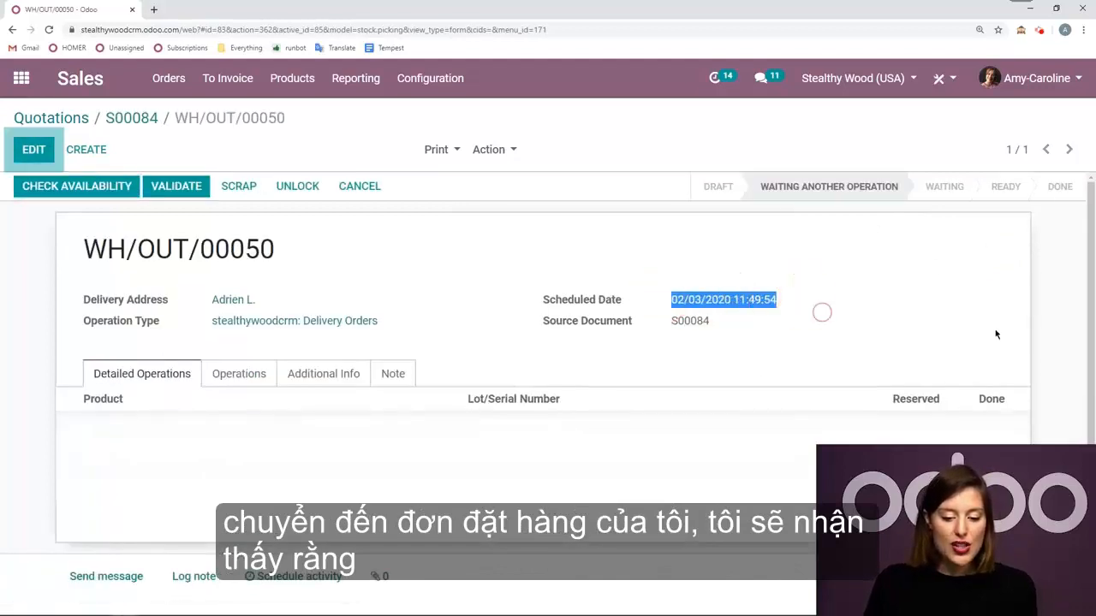
{"action": "left_click", "coordinate": [924, 306]}
{"action": "left_click", "coordinate": [692, 300]}
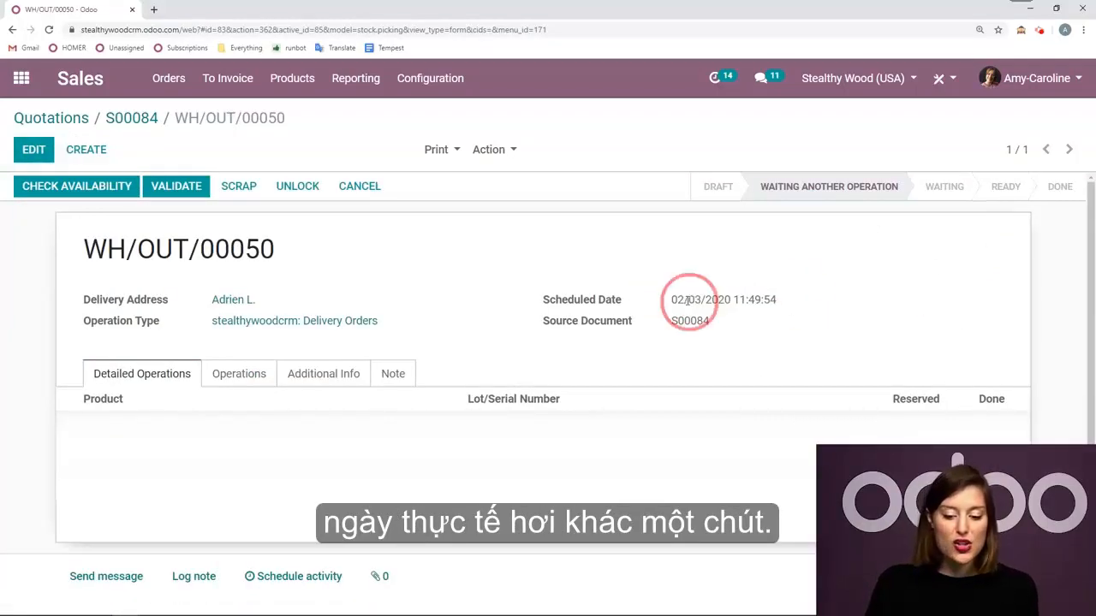
{"action": "left_click", "coordinate": [824, 298]}
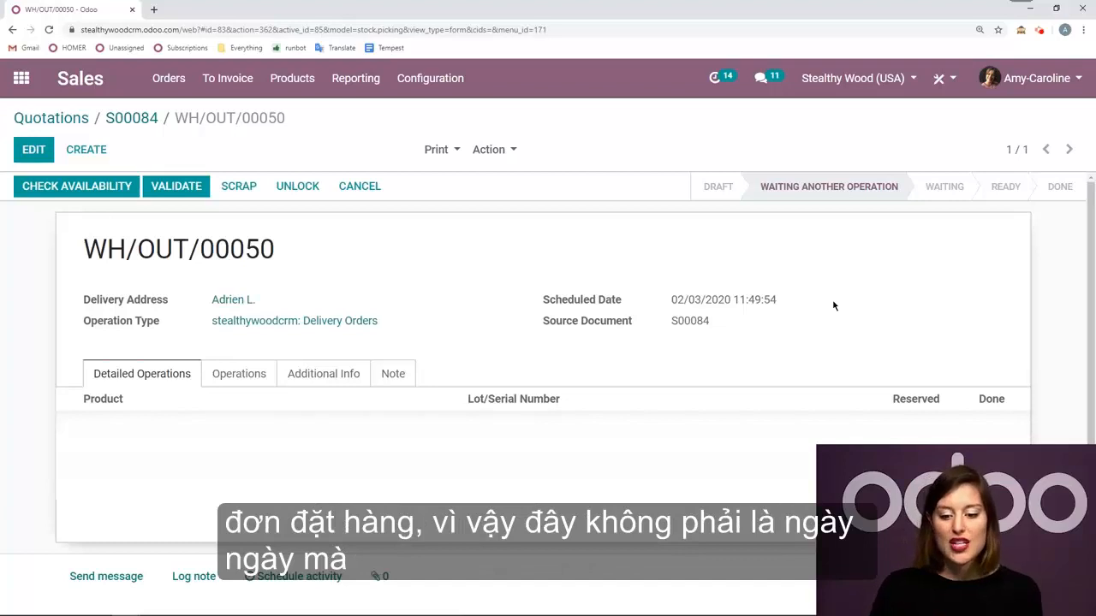
{"action": "left_click_drag", "start_coordinate": [783, 301], "coordinate": [668, 301]}
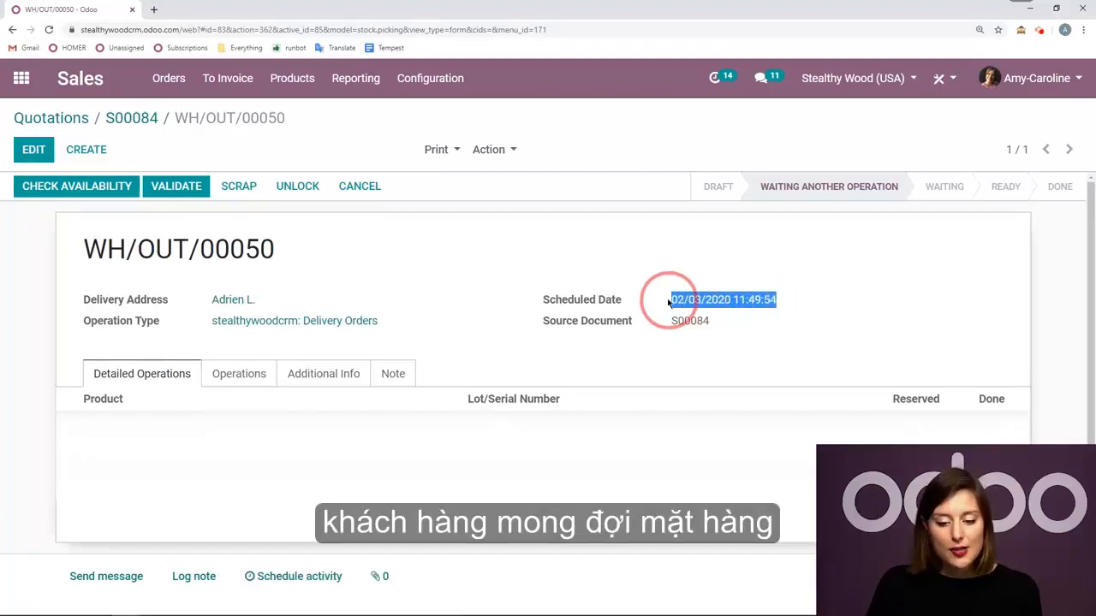
{"action": "left_click", "coordinate": [691, 289]}
{"action": "left_click_drag", "start_coordinate": [788, 300], "coordinate": [677, 300]}
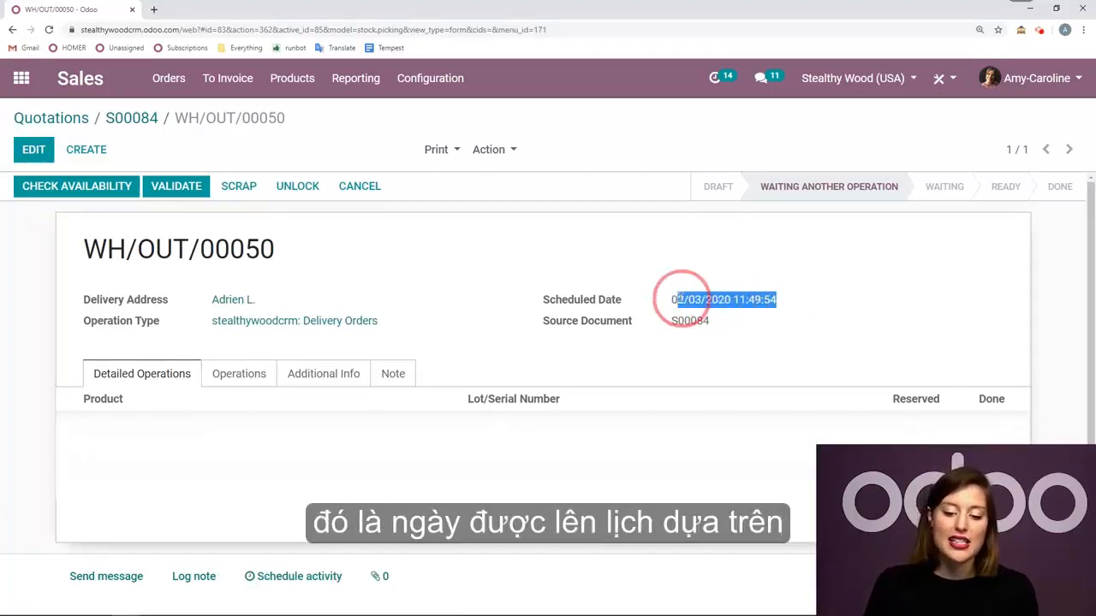
{"action": "left_click", "coordinate": [690, 295]}
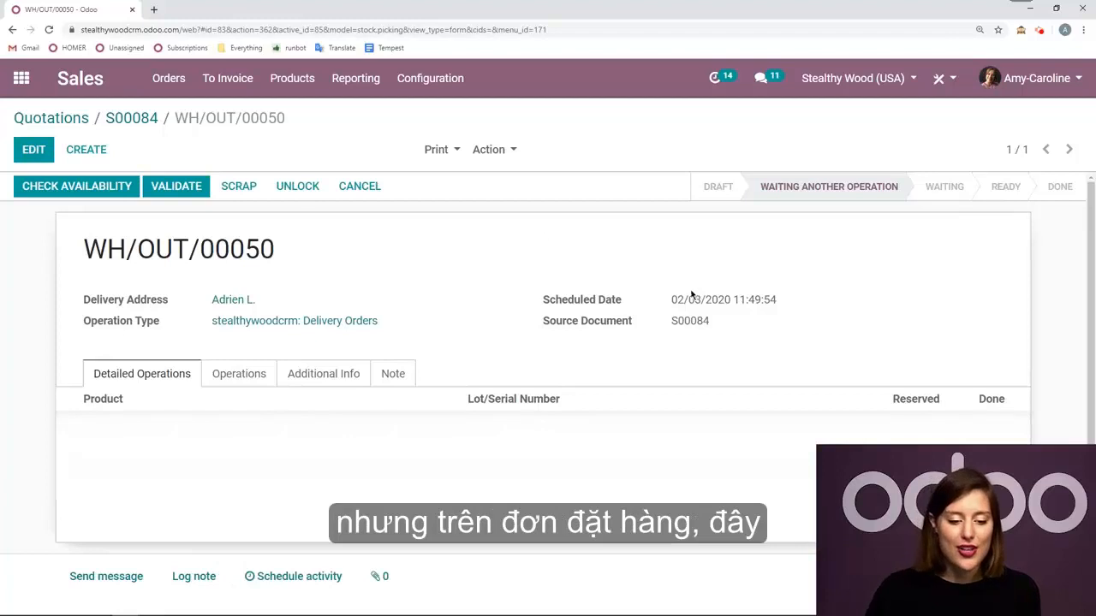
Return to the sales order and check its expected delivery date again under the other information.
{"action": "left_click", "coordinate": [137, 120]}
{"action": "left_click", "coordinate": [219, 451]}
{"action": "scroll", "coordinate": [357, 436], "scroll_direction": "down", "scroll_amount": 3}
{"action": "left_click_drag", "start_coordinate": [340, 493], "coordinate": [210, 485]}
{"action": "left_click", "coordinate": [562, 468]}
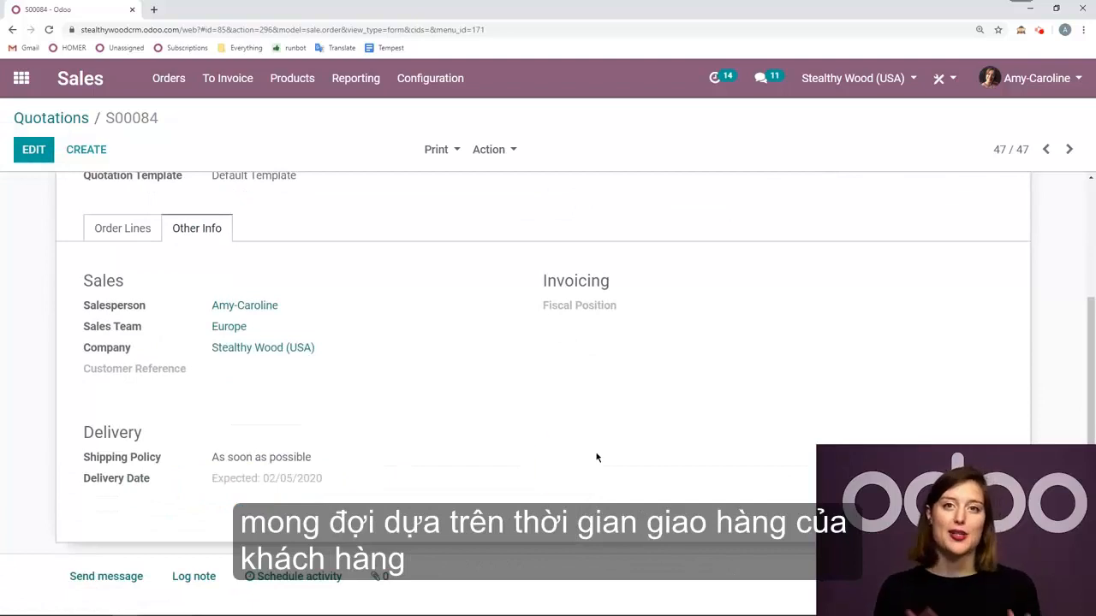